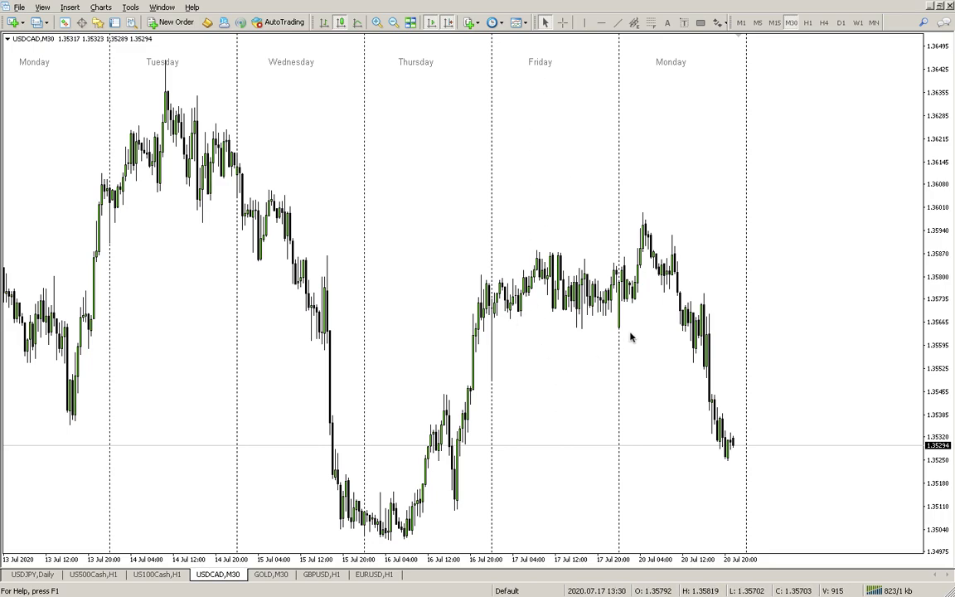
Draw a level trendline along the low of Friday's USDCAD consolidation range
left_click(617, 23)
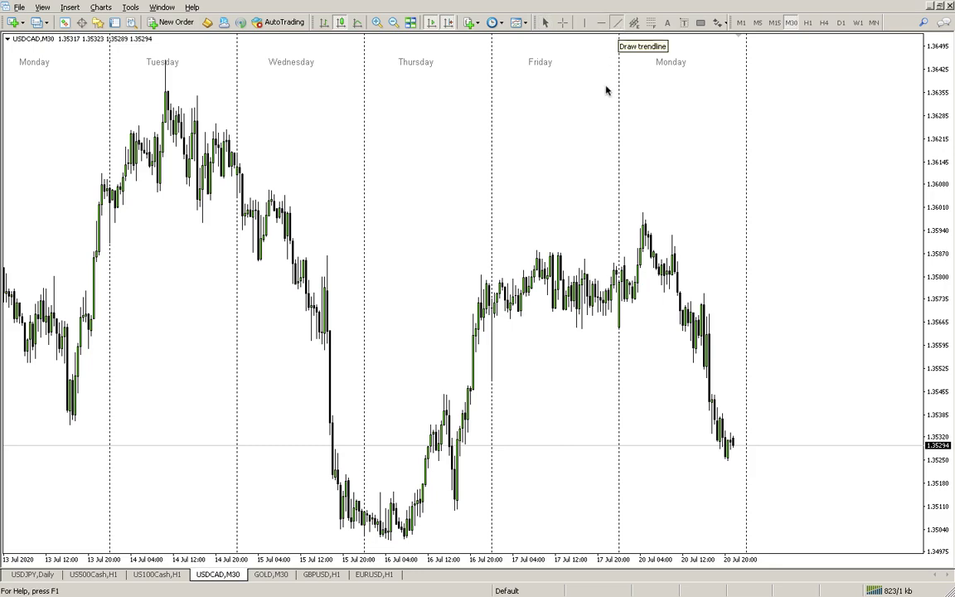
left_click_drag(484, 329, 646, 329)
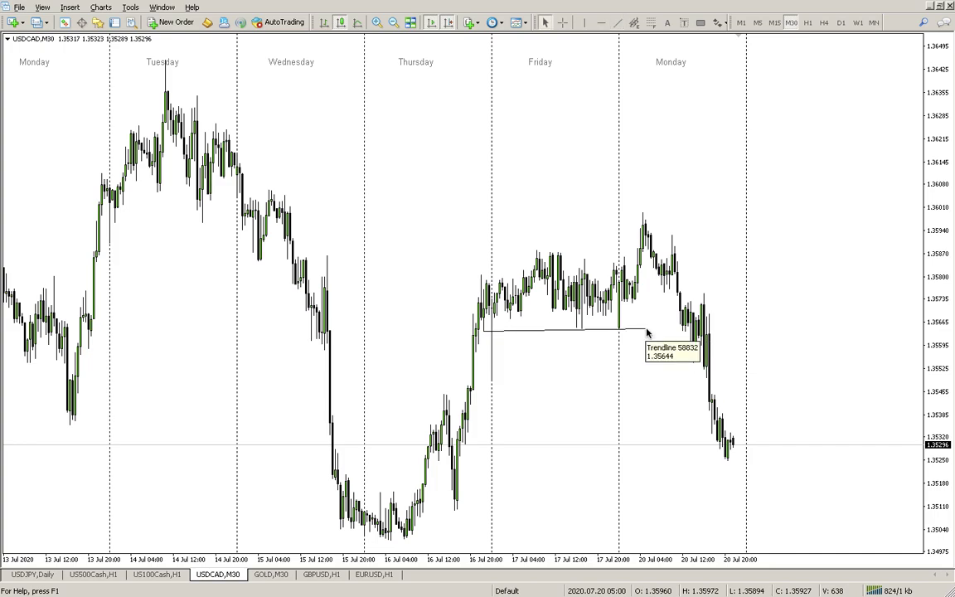
double_click(647, 335)
left_click_drag(647, 335, 647, 334)
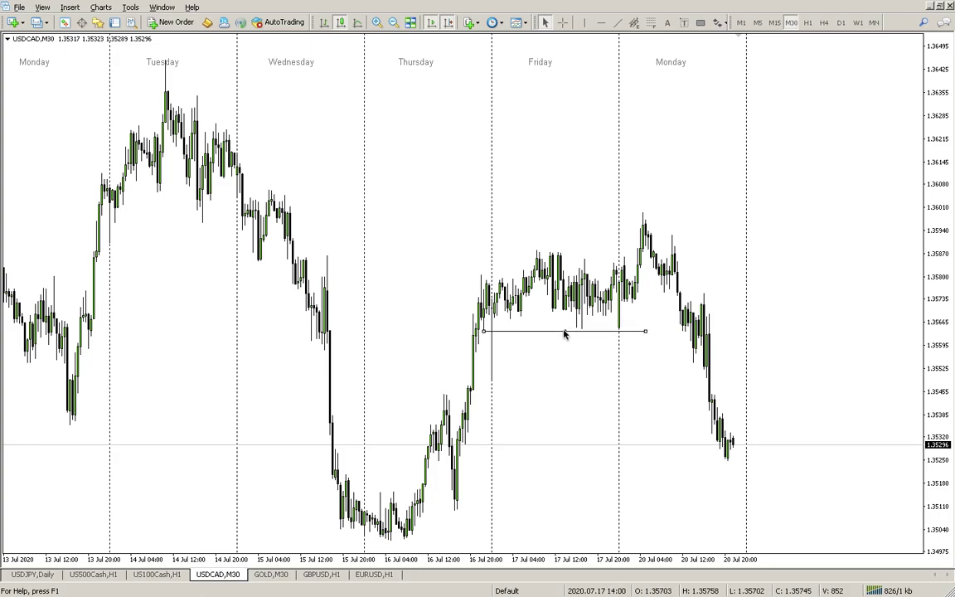
left_click_drag(565, 335, 565, 332)
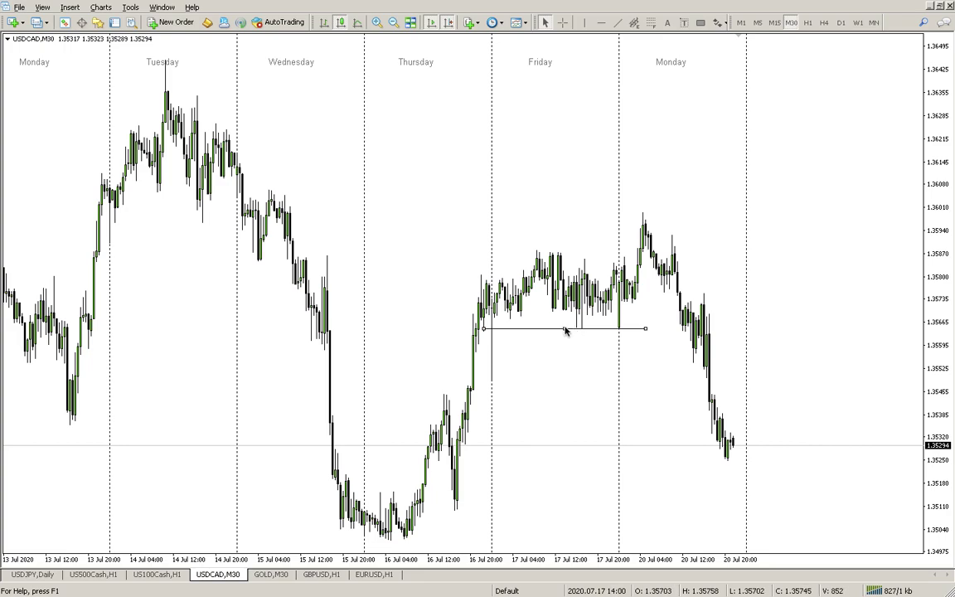
Ctrl-drag a copy of the line up to the range high and draw a rectangle between the lines
left_click_drag(565, 331, 563, 254)
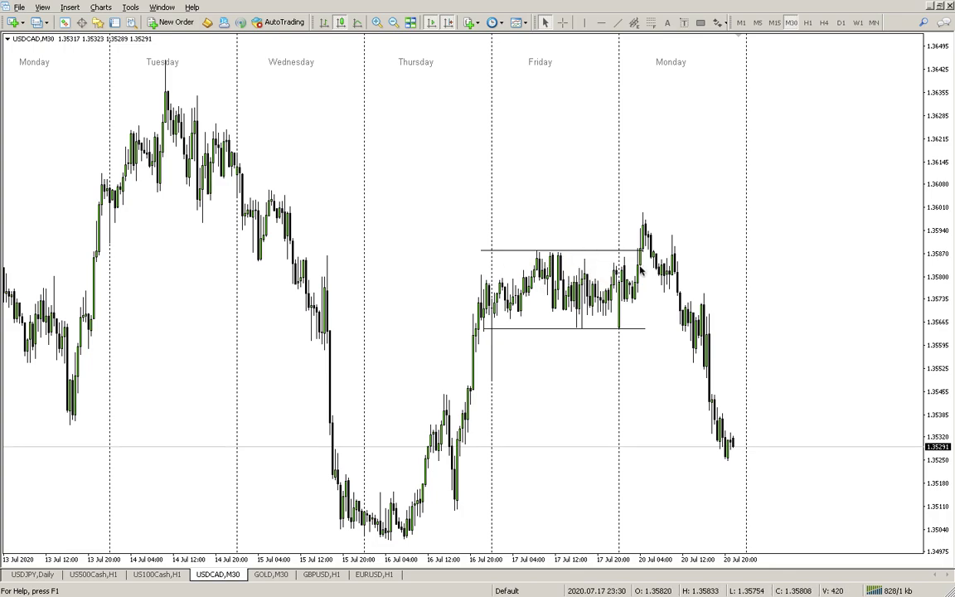
left_click(701, 22)
left_click_drag(481, 250, 637, 335)
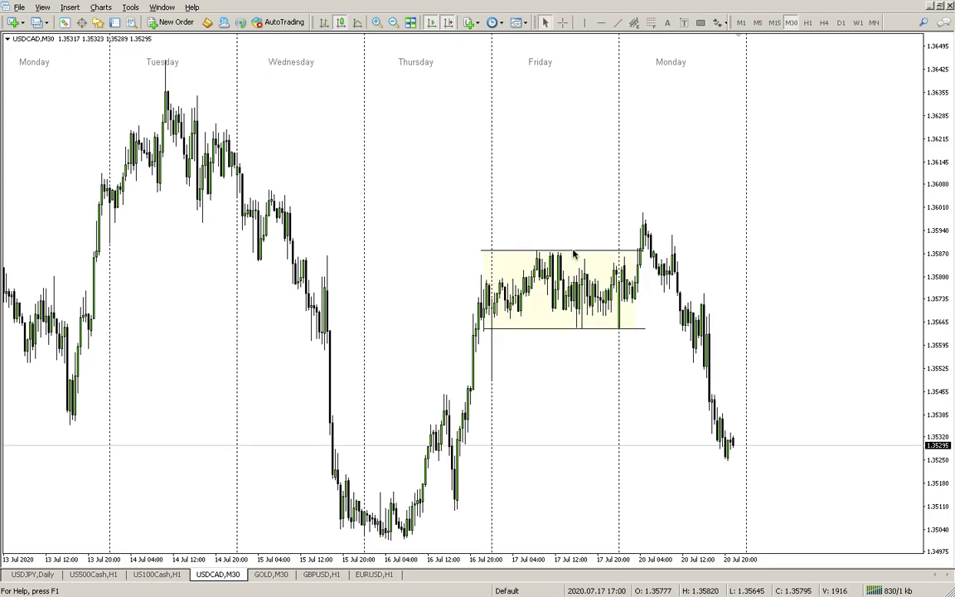
Add the text label 'A' just above Friday's yellow range box
left_click(684, 23)
left_click(669, 22)
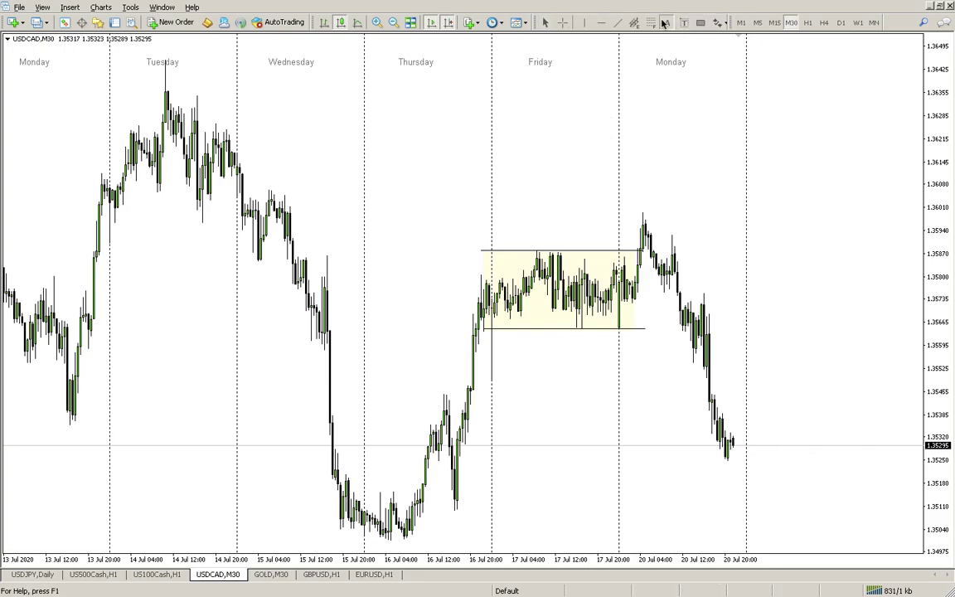
left_click(545, 233)
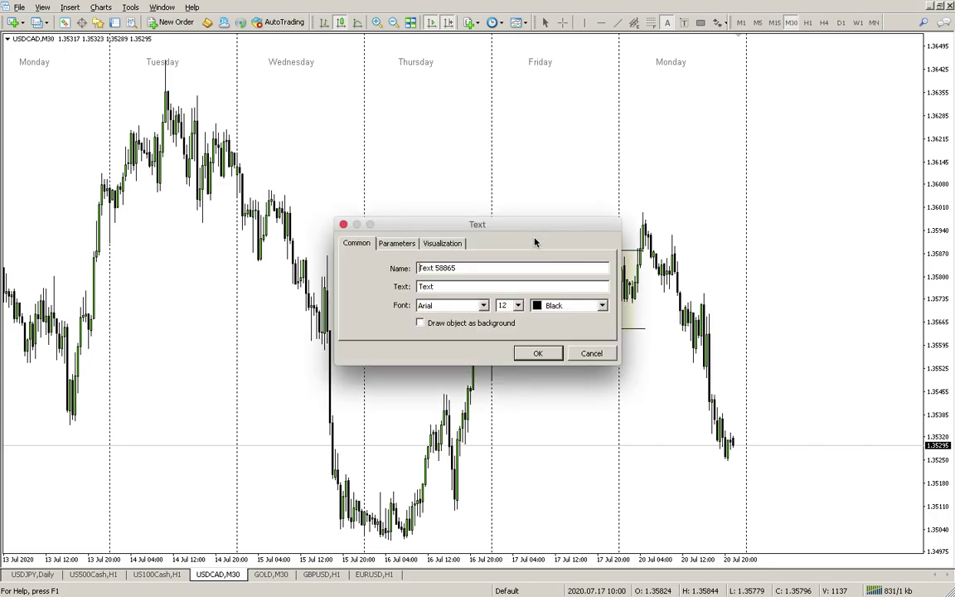
key("BackSpace")
key("BackSpace")
key("BackSpace")
key("BackSpace")
type("A")
left_click(537, 354)
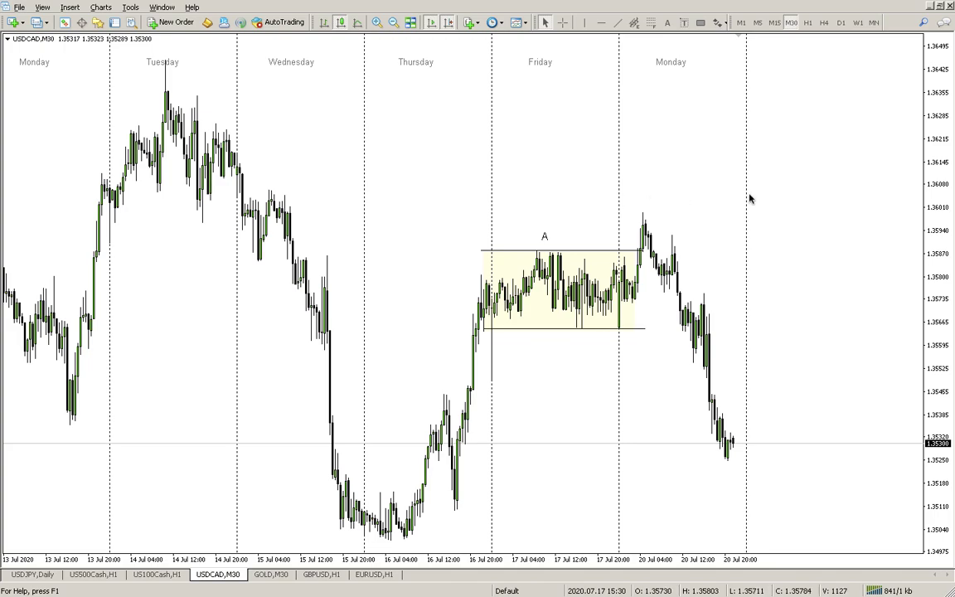
Add an uppercase 'M' text label beside the Monday peak, right of the box
left_click(668, 24)
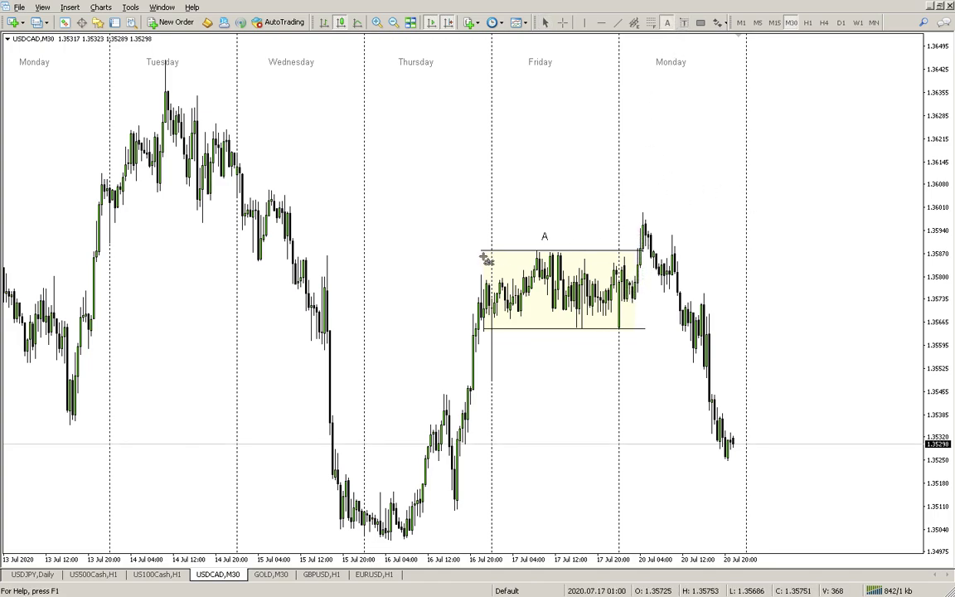
left_click(633, 229)
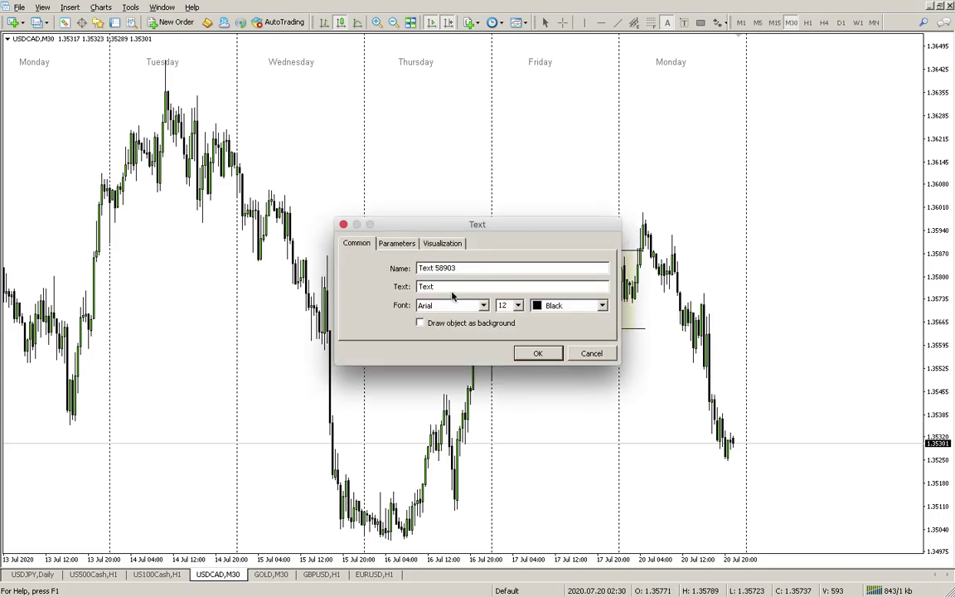
key("BackSpace")
key("BackSpace")
key("BackSpace")
key("BackSpace")
type("m")
key("BackSpace")
type("M")
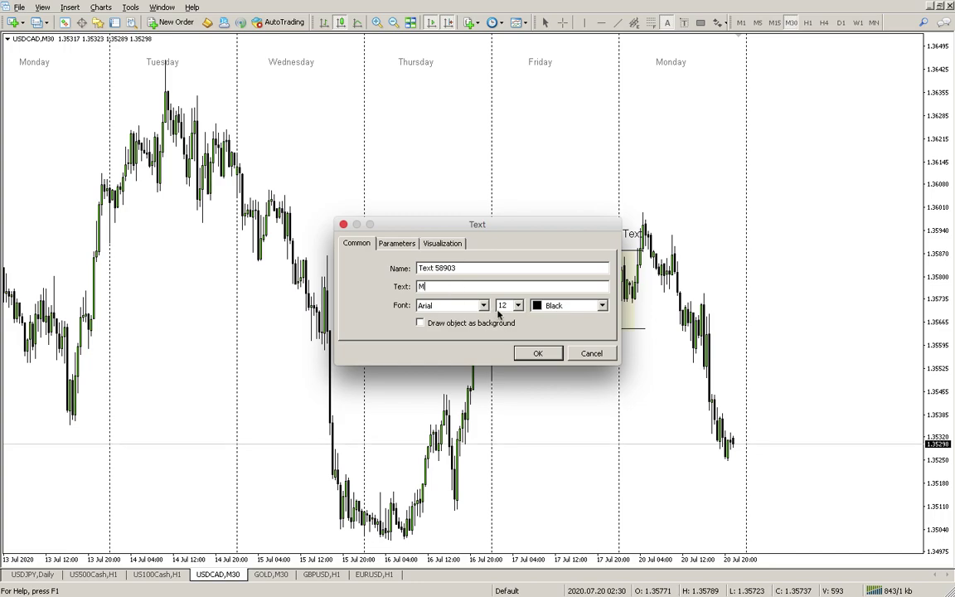
left_click(551, 357)
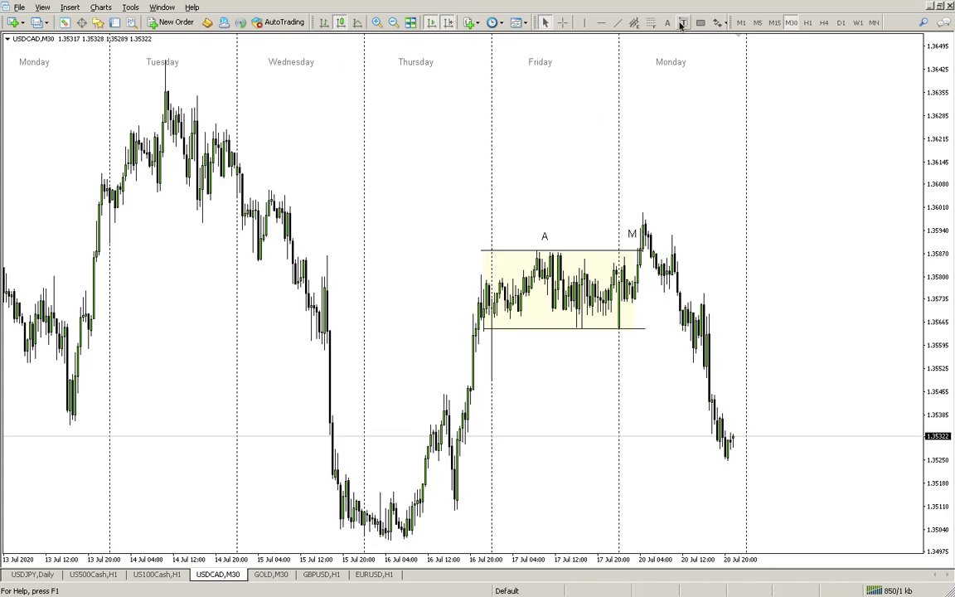
Place a horizontal line at the Monday high, then delete it again
left_click(601, 22)
left_click(290, 222)
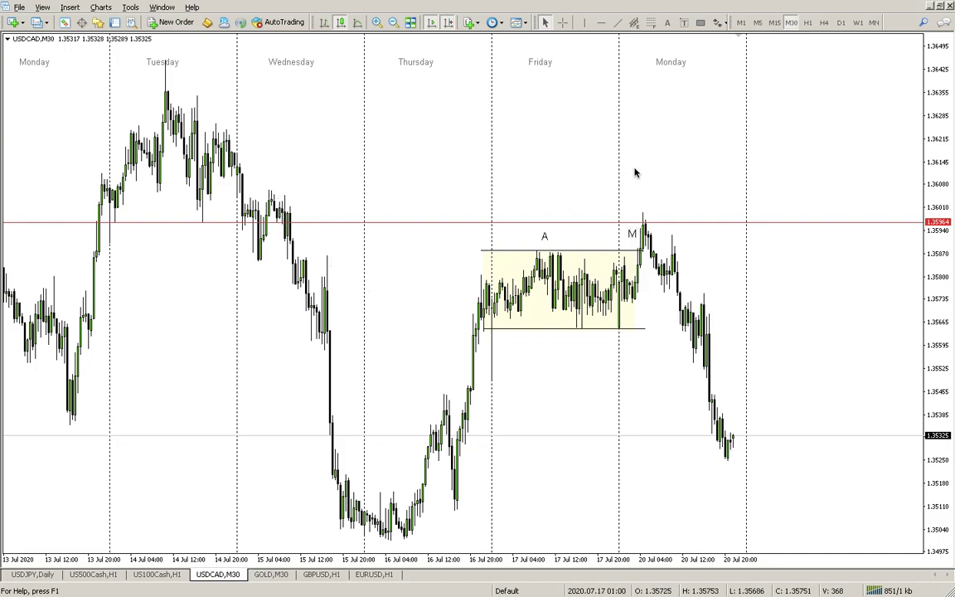
right_click(652, 224)
left_click(685, 264)
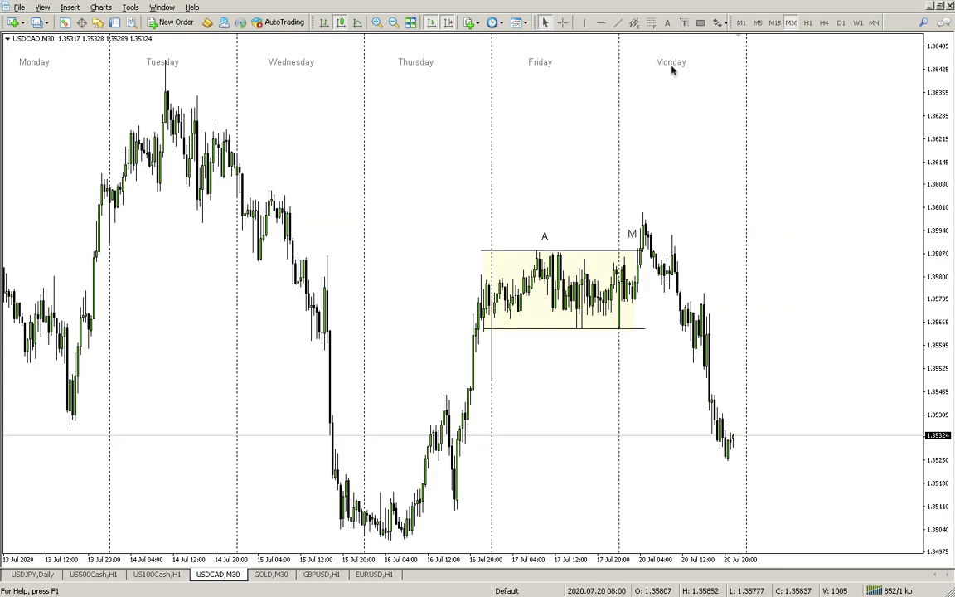
left_click(667, 23)
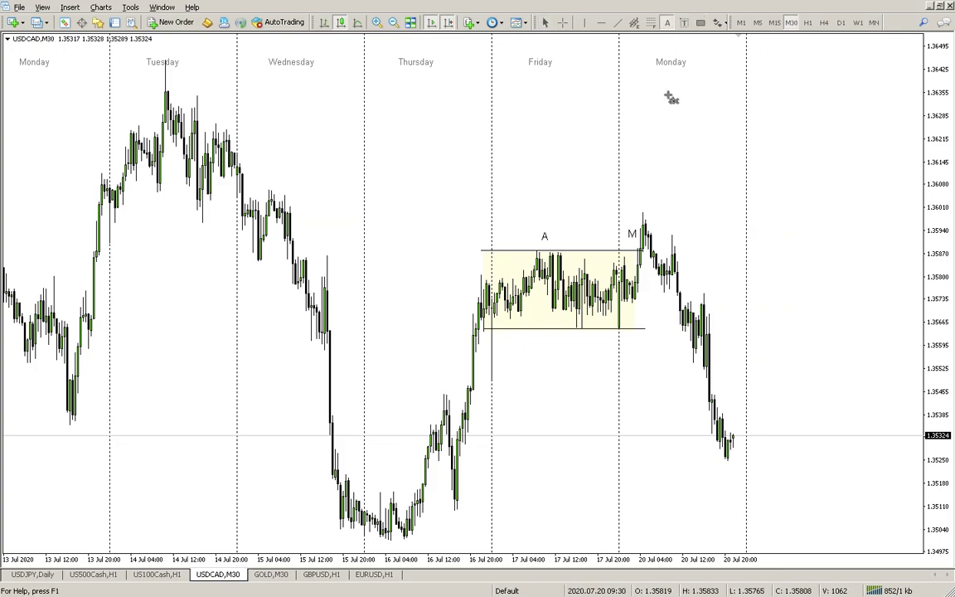
Add the text label 'D' to the right of Monday's sell-off
left_click(711, 270)
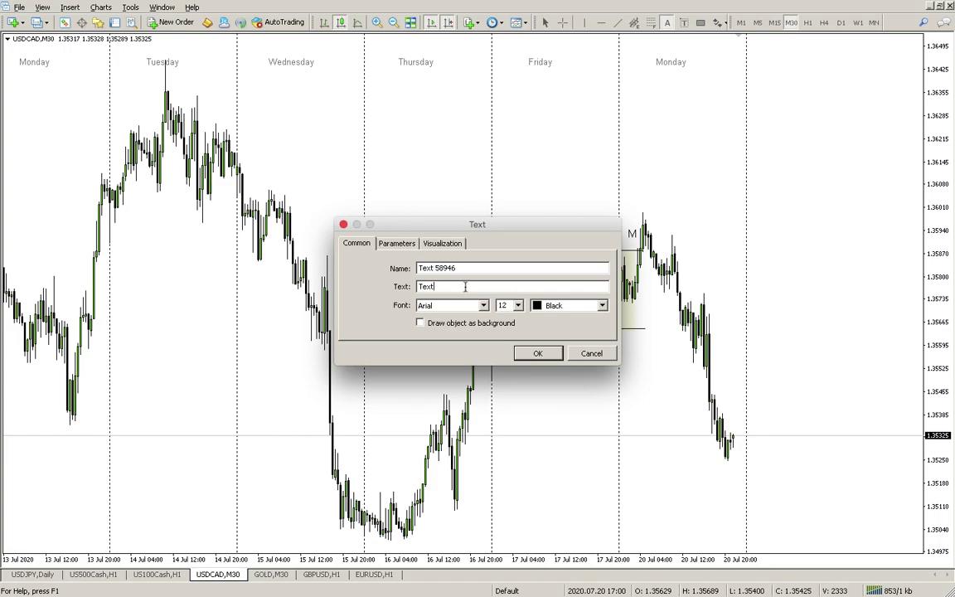
left_click(539, 354)
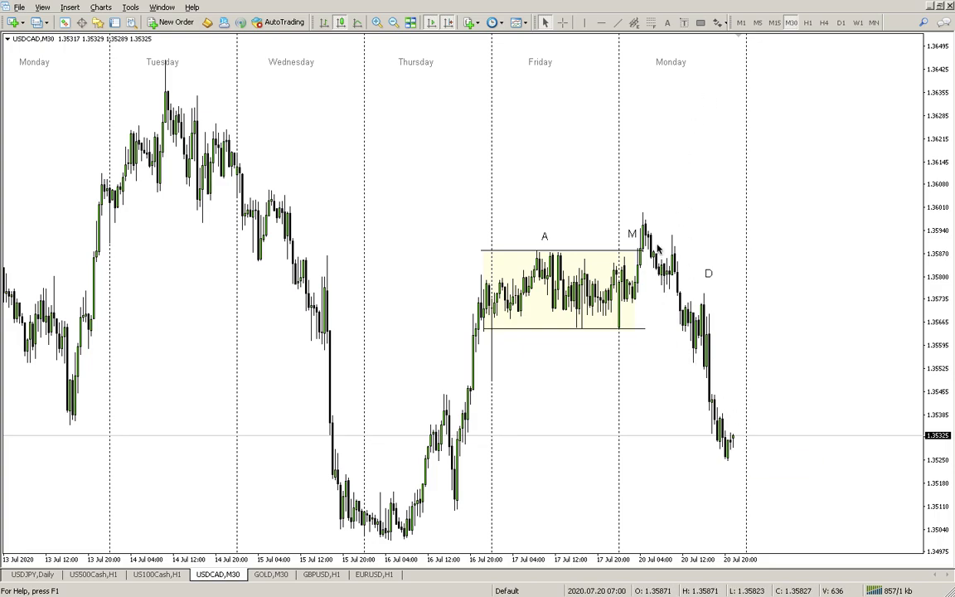
left_click(651, 22)
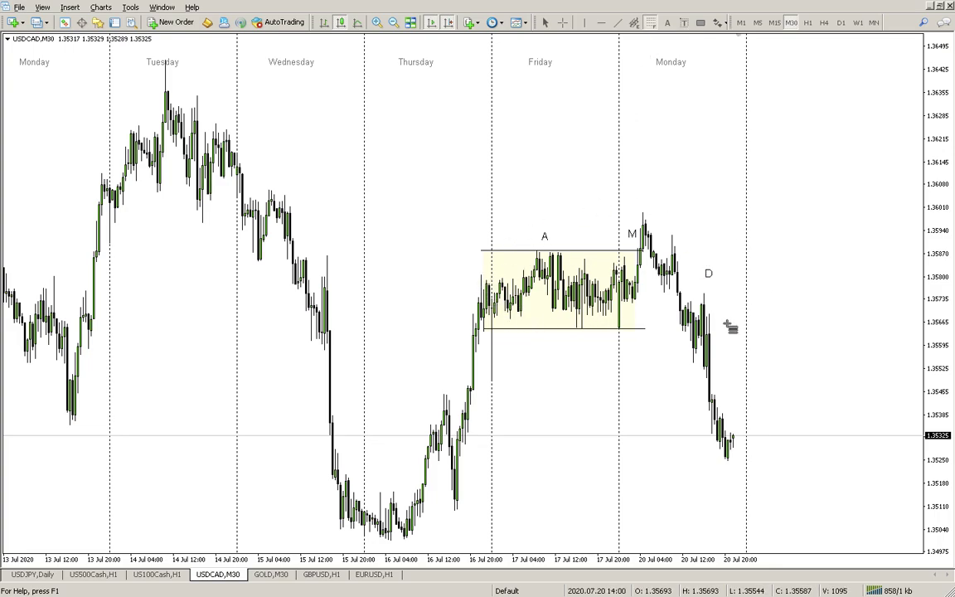
Draw a Fibonacci retracement from the box top to its low and shade a pale yellow zone right of D
left_click_drag(537, 250, 601, 326)
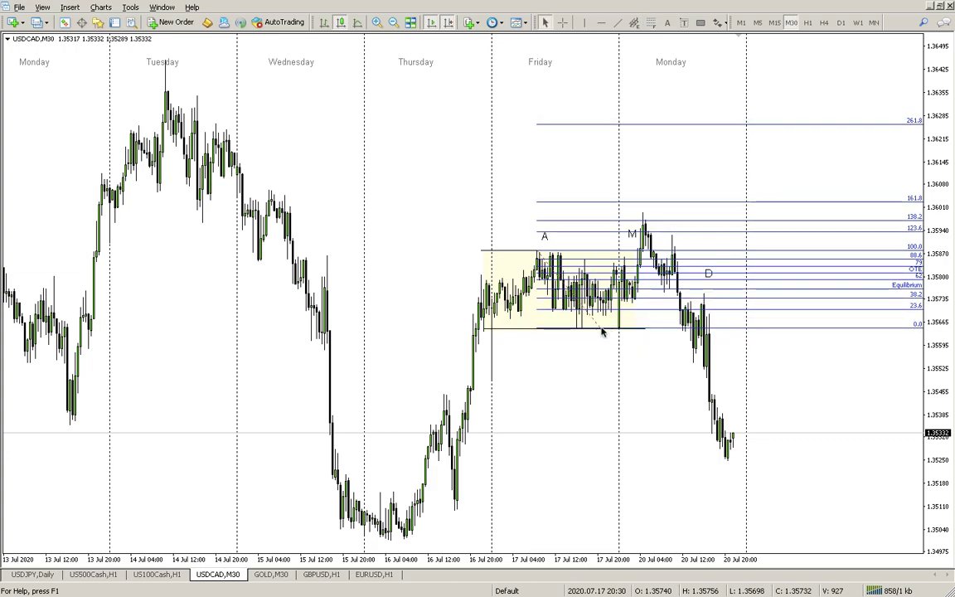
left_click(634, 22)
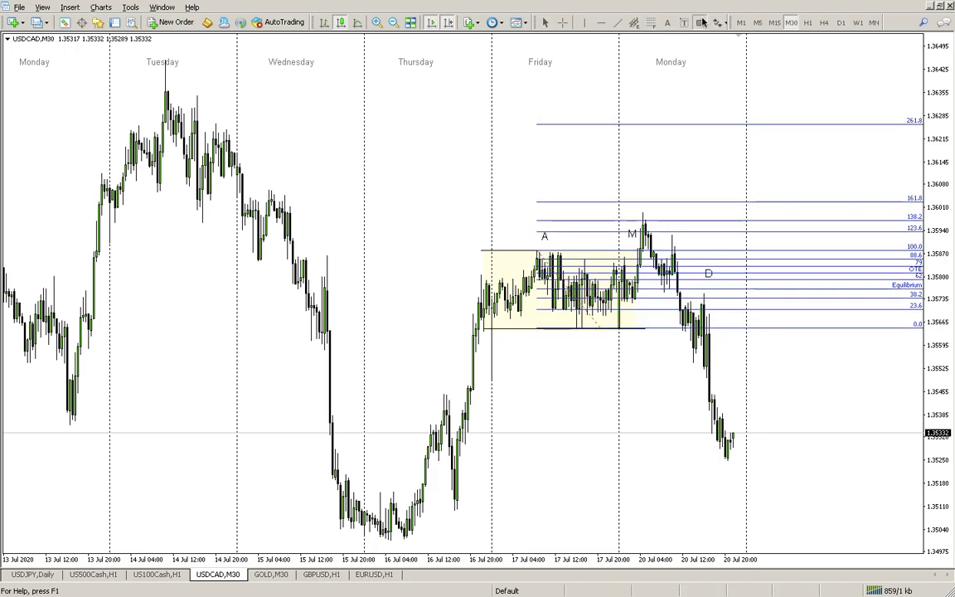
left_click_drag(702, 288, 840, 296)
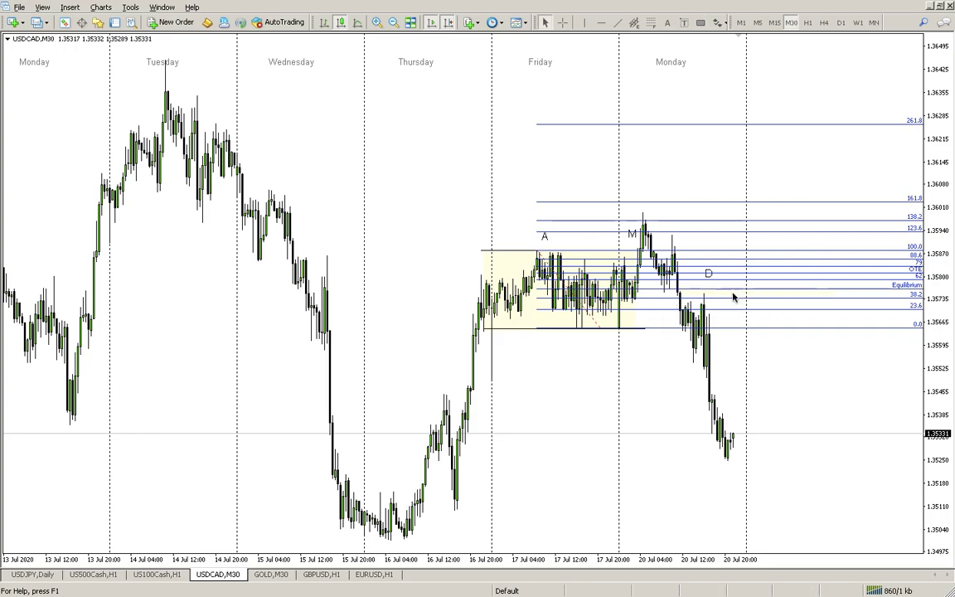
left_click(701, 23)
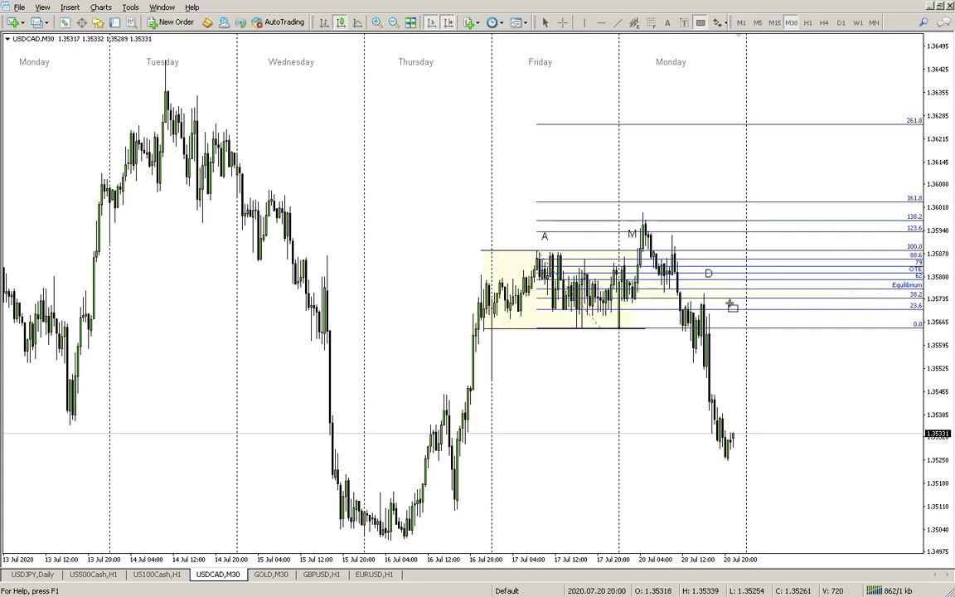
key("Escape")
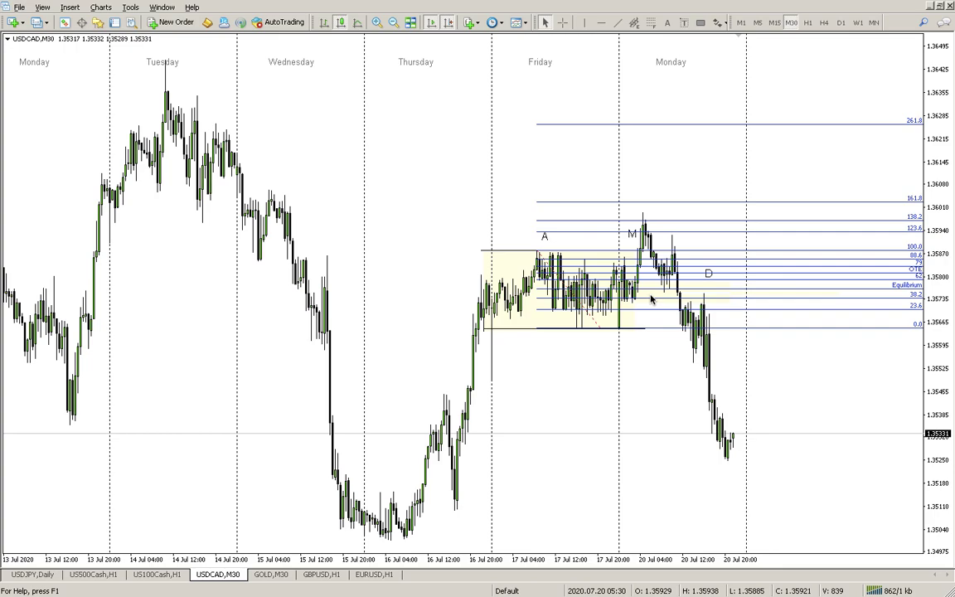
left_click(377, 22)
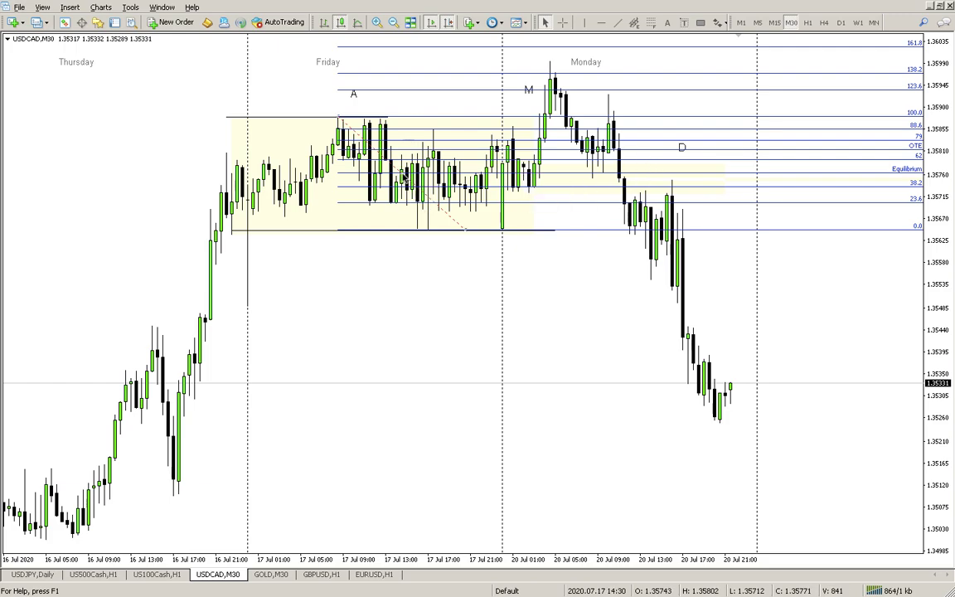
Delete the Fibonacci retracement, then zoom out and pan back to earlier days
right_click(405, 118)
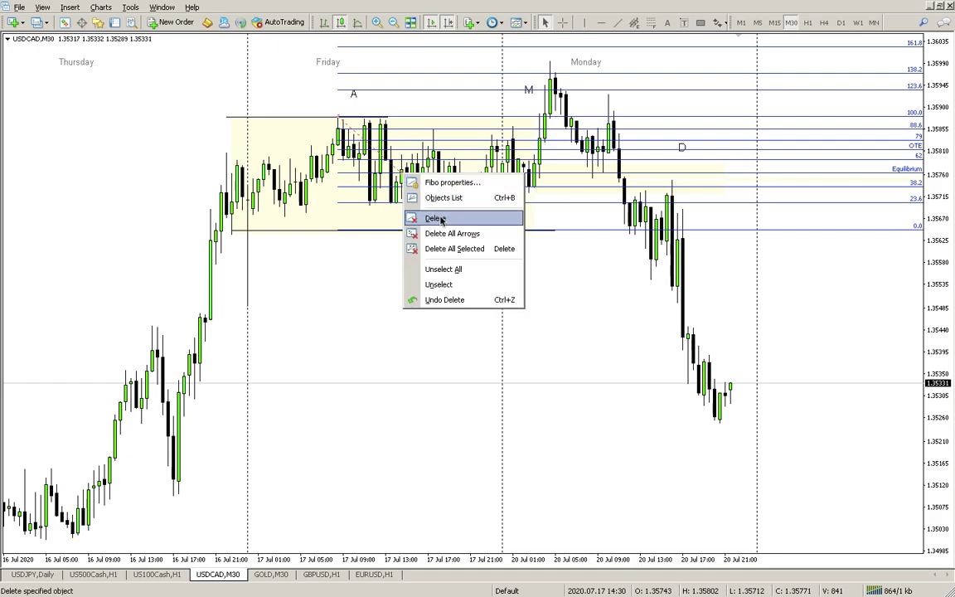
left_click(424, 156)
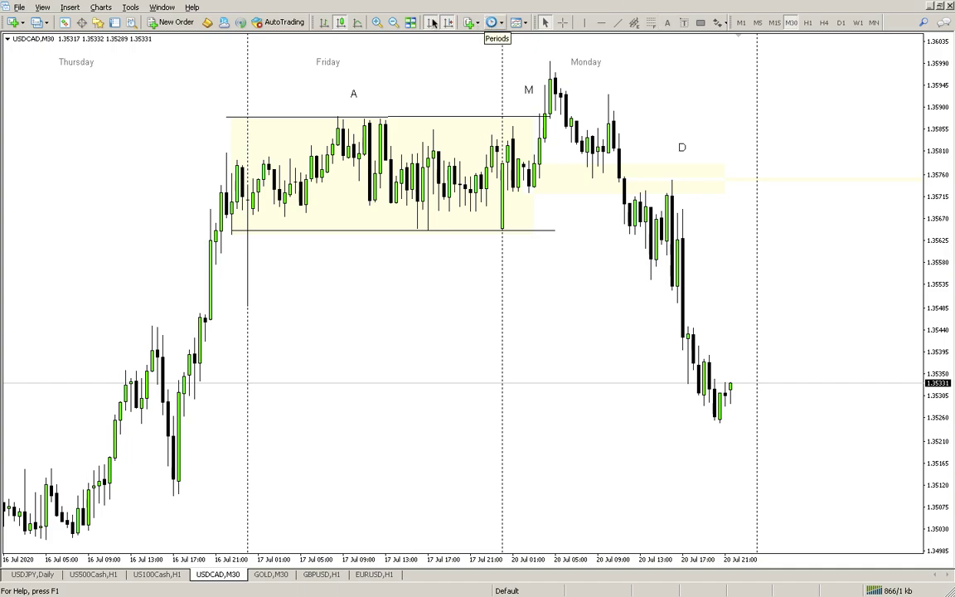
left_click(392, 22)
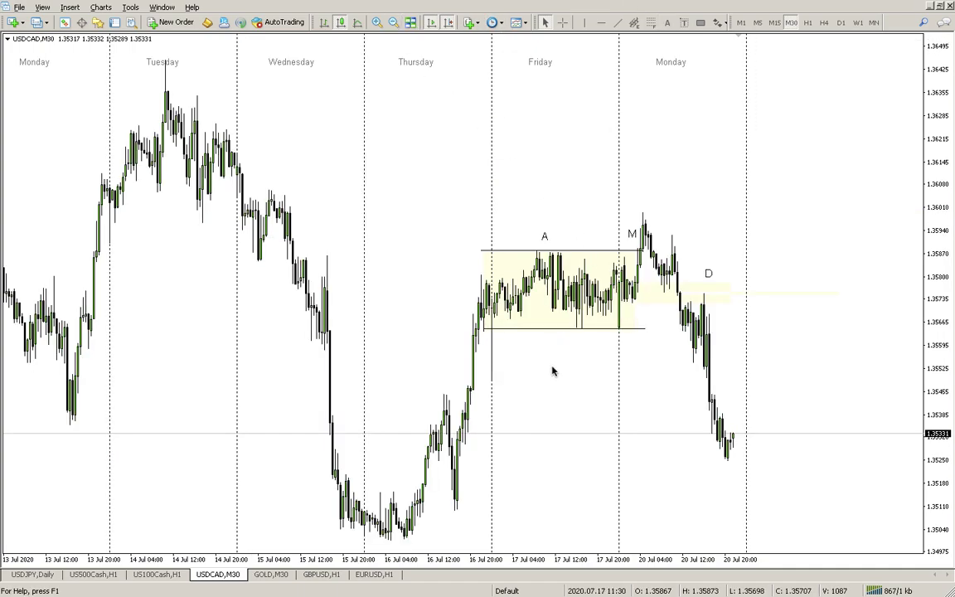
left_click_drag(553, 370, 693, 367)
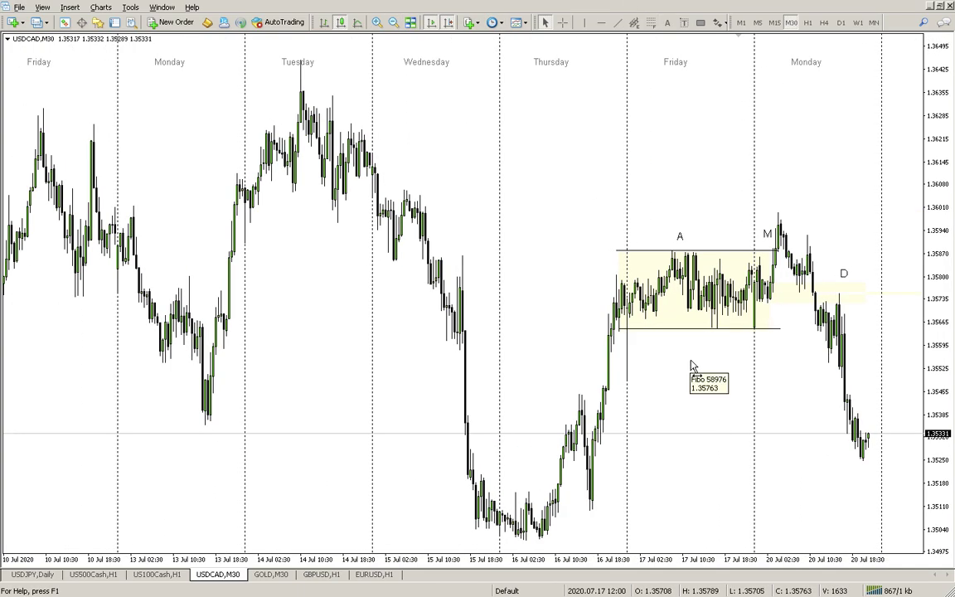
scroll(653, 359, "down", 3)
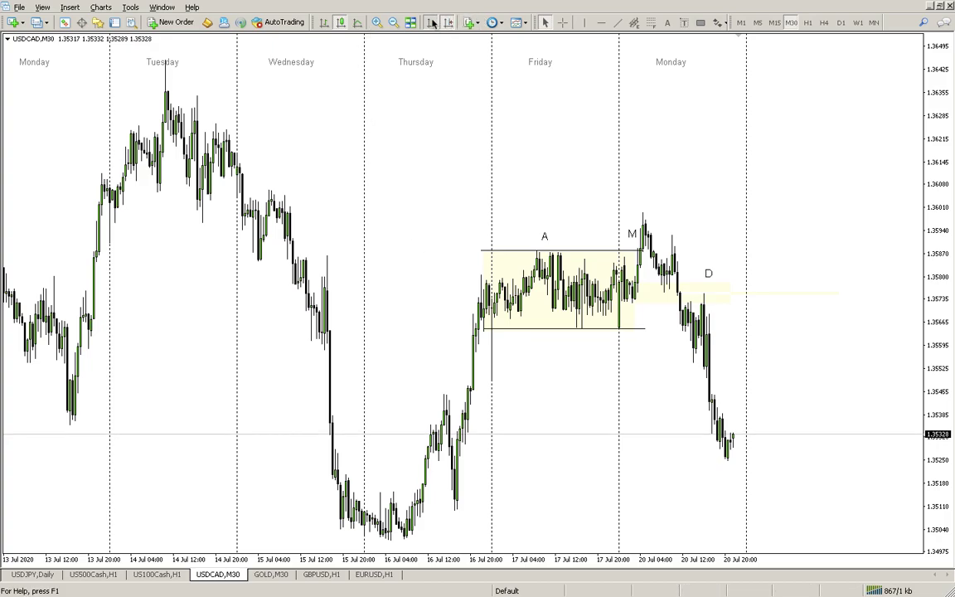
left_click_drag(411, 204, 756, 223)
Scroll back to Wednesday 8 Jul and box its consolidation near the 1.3610 high
scroll(429, 223, "up", 6)
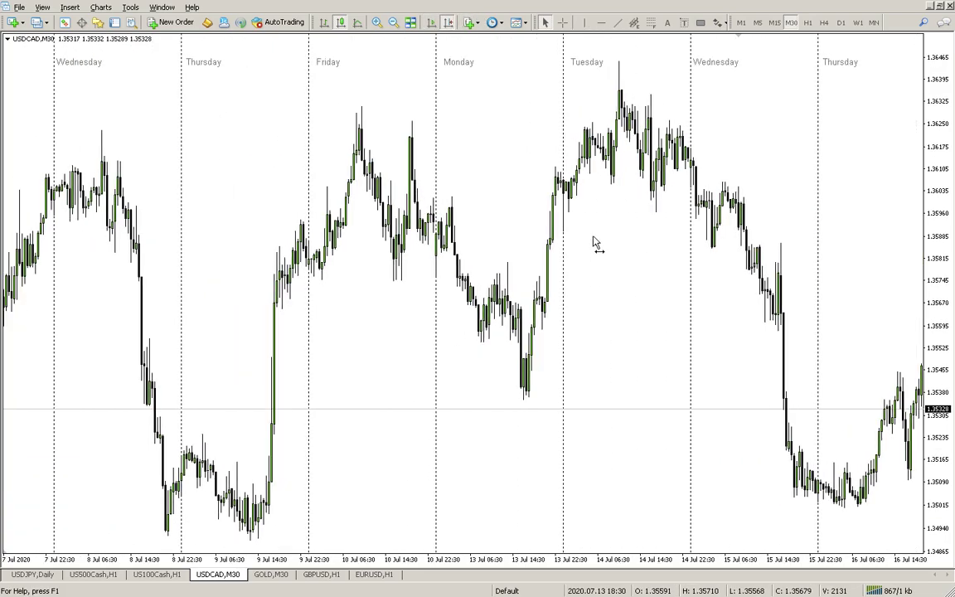
scroll(428, 224, "up", 4)
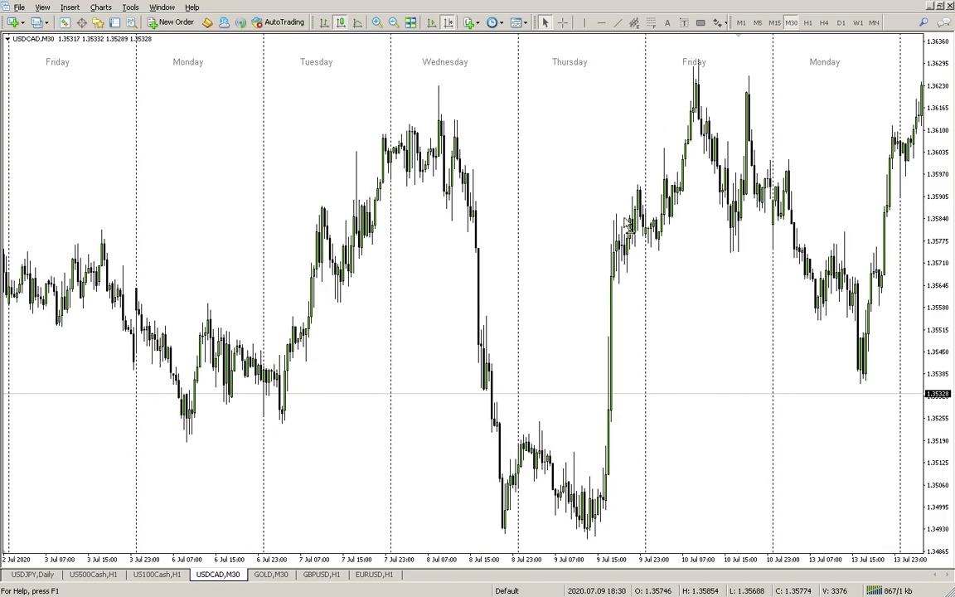
left_click_drag(395, 213, 498, 216)
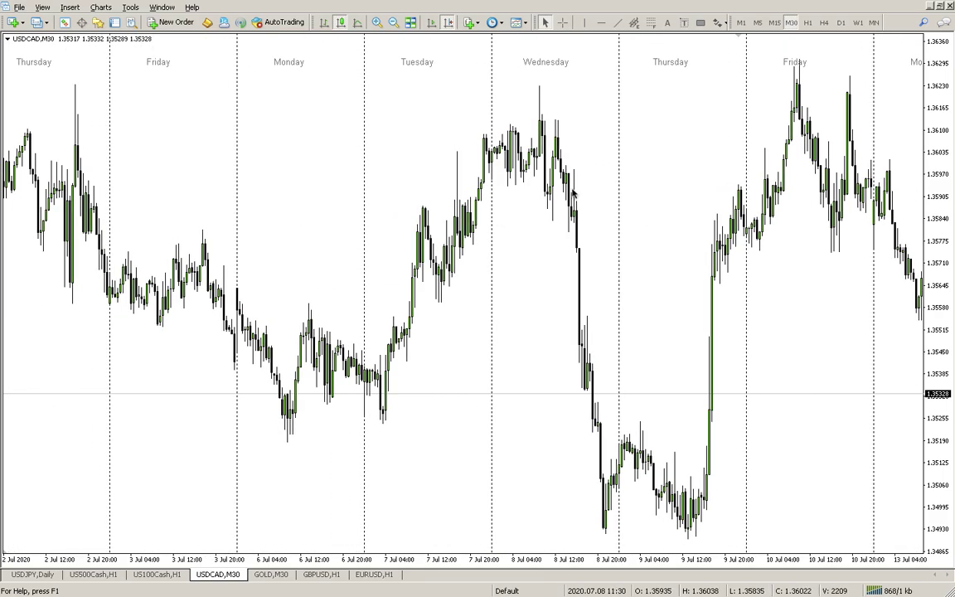
left_click(701, 24)
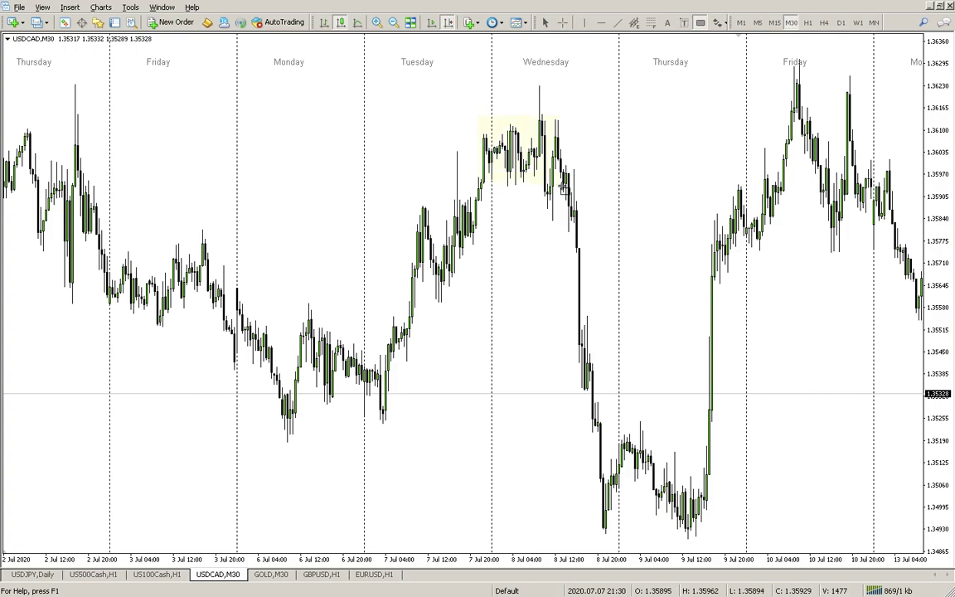
left_click_drag(554, 193, 552, 194)
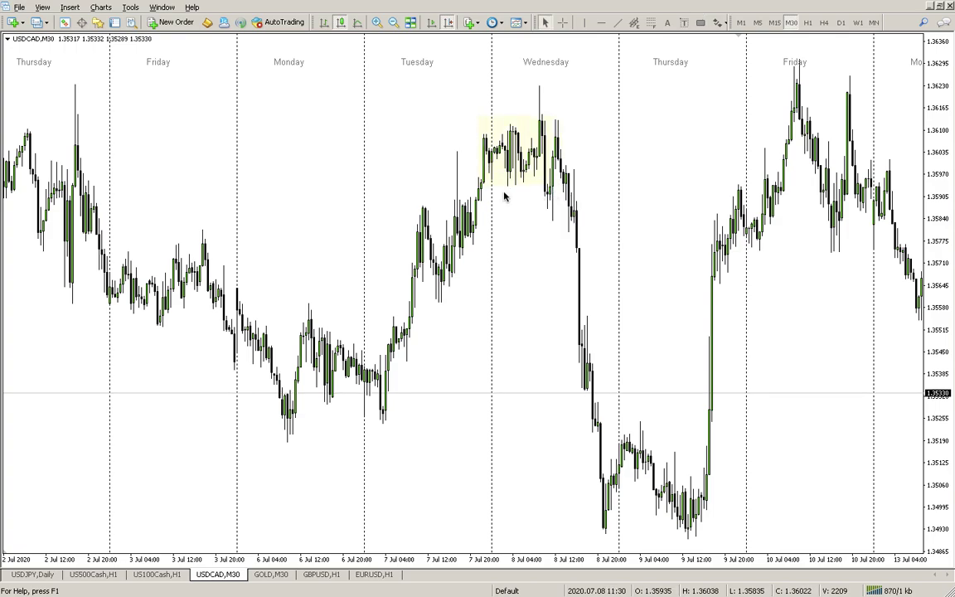
Place a red horizontal line at 1.36227, then pan forward to the A/M/D box
left_click(599, 23)
left_click(538, 87)
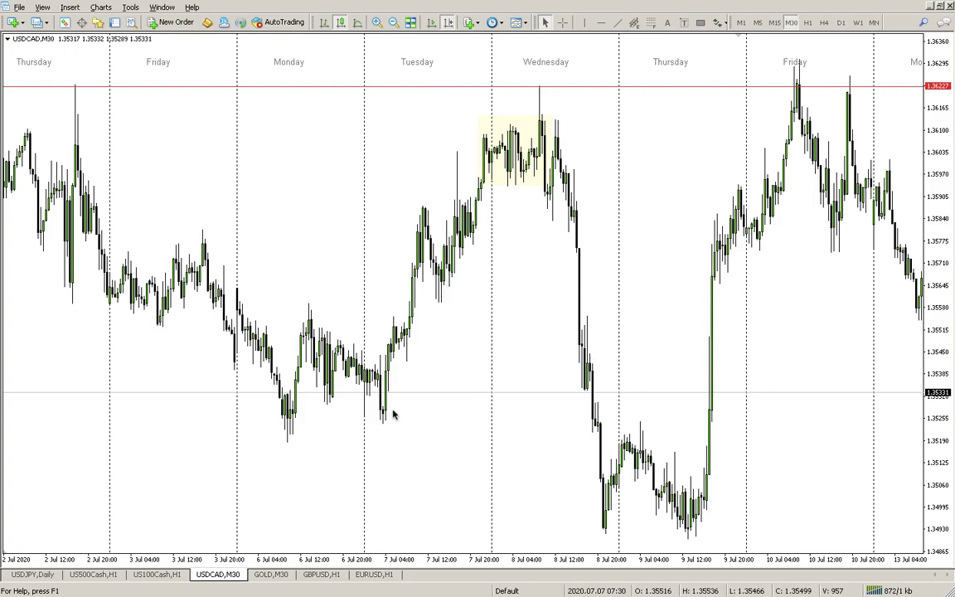
scroll(647, 240, "down", 10)
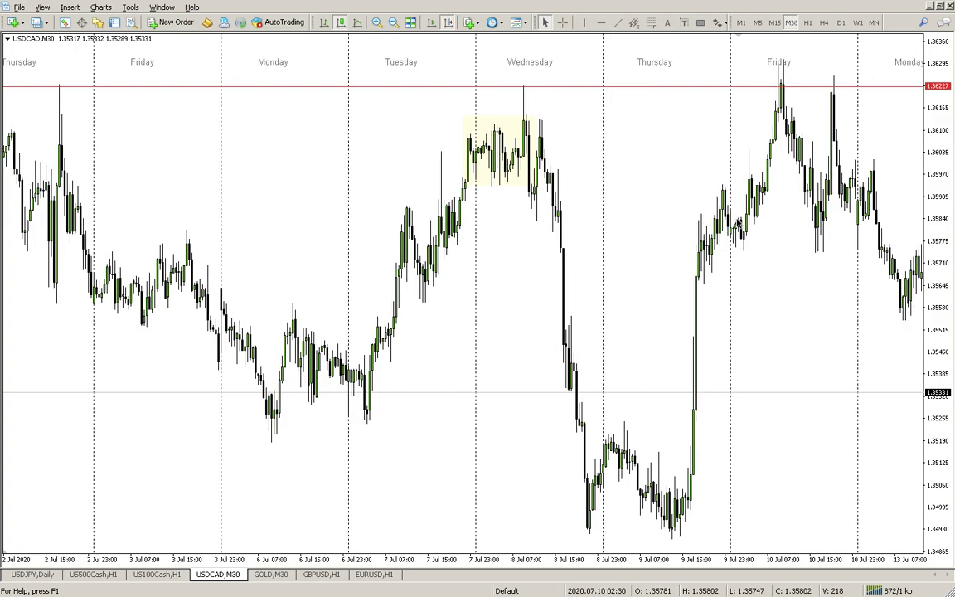
left_click_drag(810, 233, 275, 241)
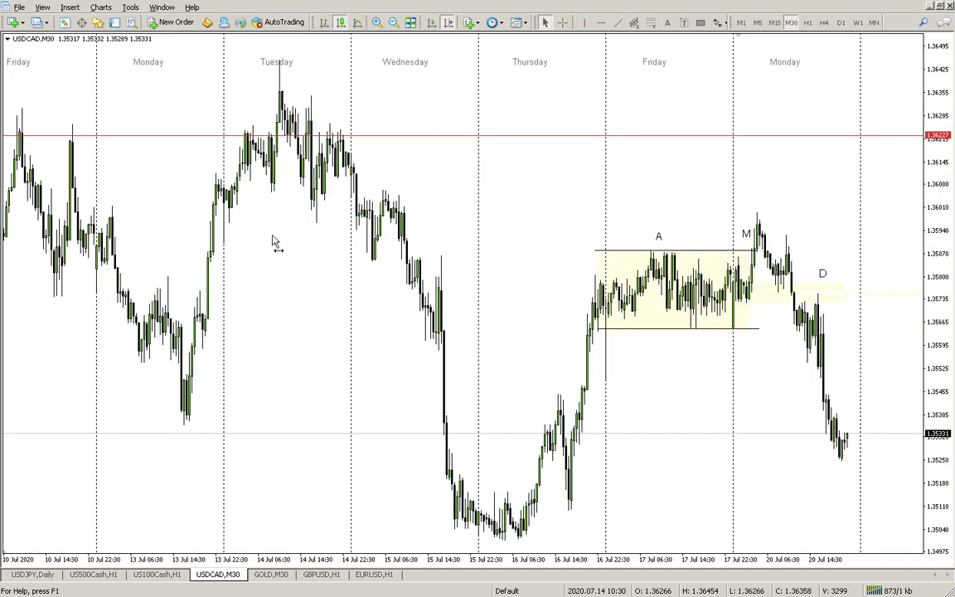
left_click_drag(676, 356, 583, 357)
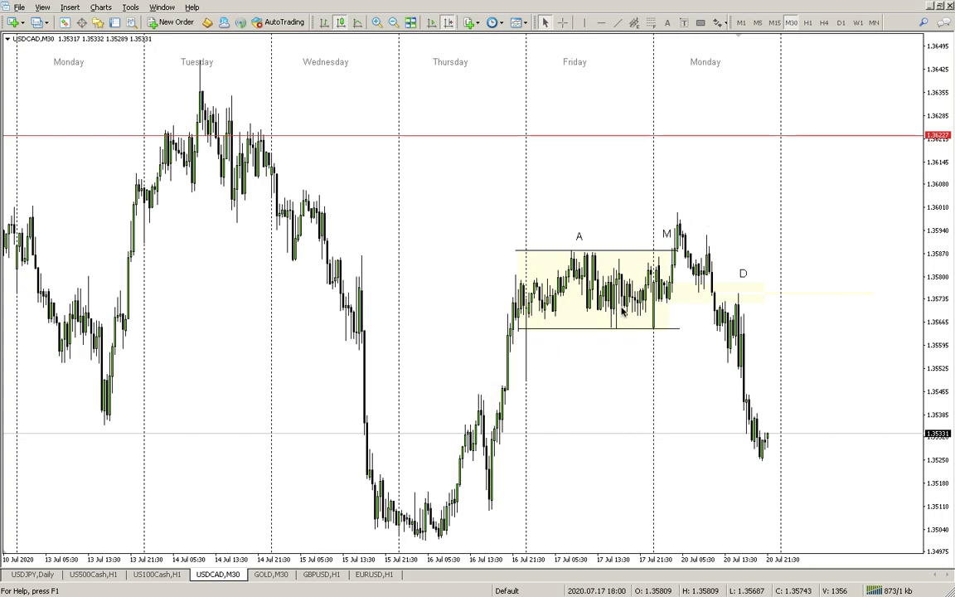
On the US500Cash H1 chart, box Tuesday's trading range with a rectangle
left_click(91, 575)
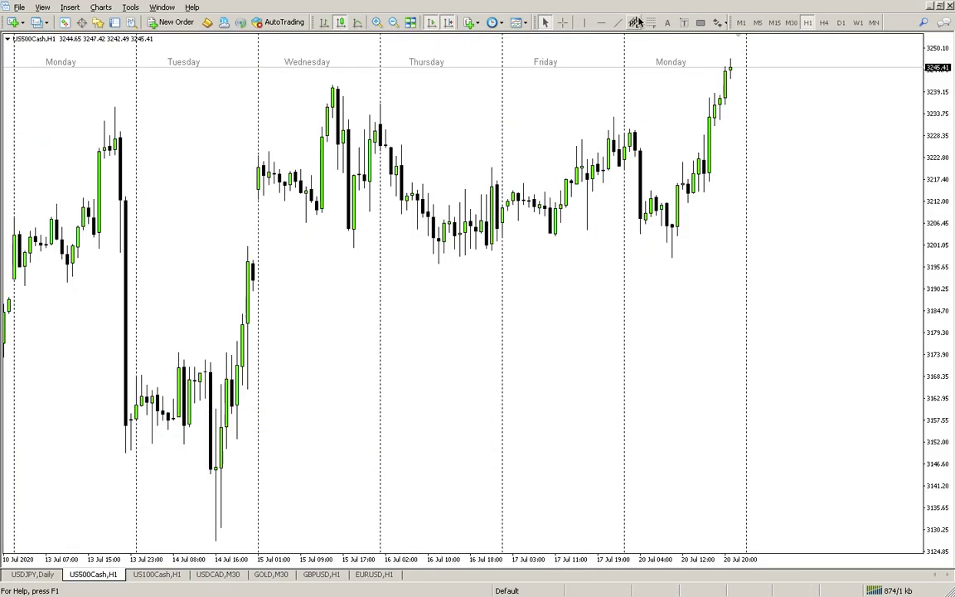
left_click(704, 25)
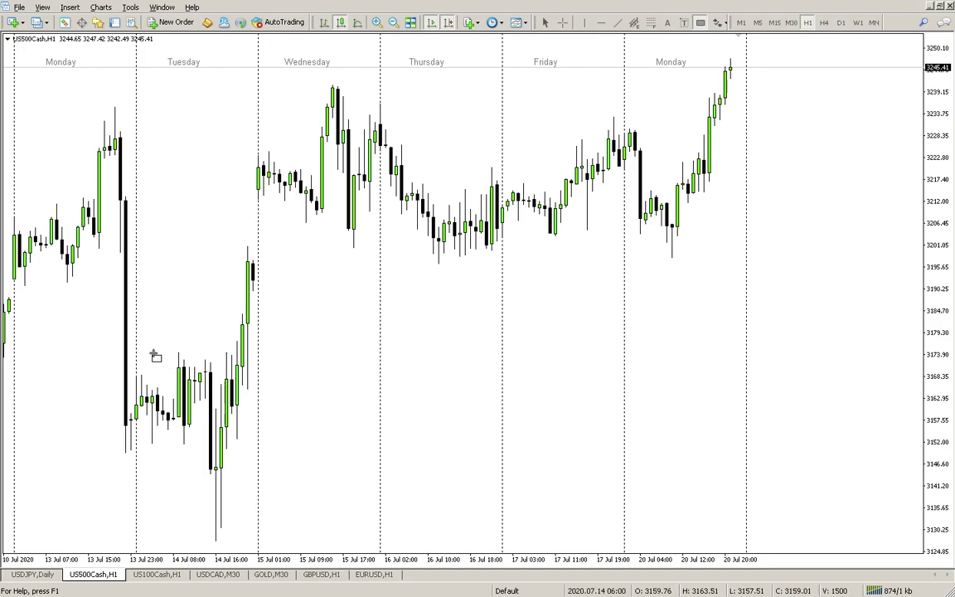
left_click_drag(190, 440, 258, 450)
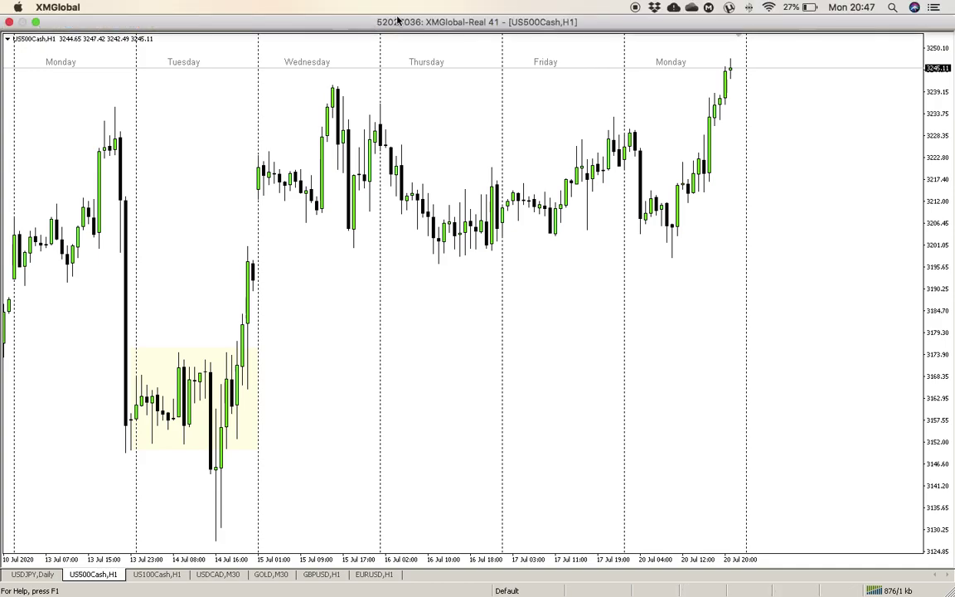
Zoom out and shade a lower price band beneath Tuesday's box
left_click(394, 23)
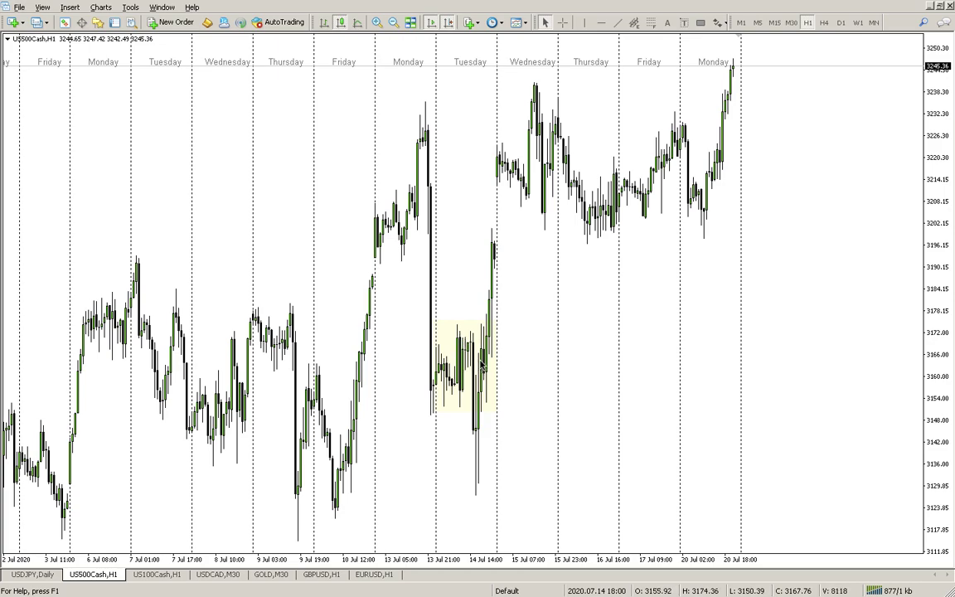
left_click(701, 23)
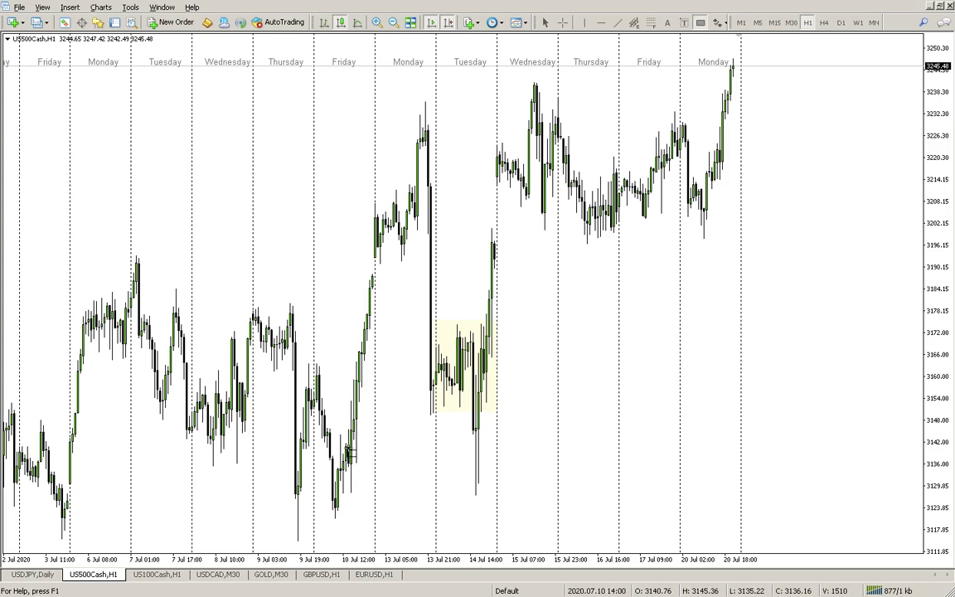
left_click_drag(353, 445, 524, 479)
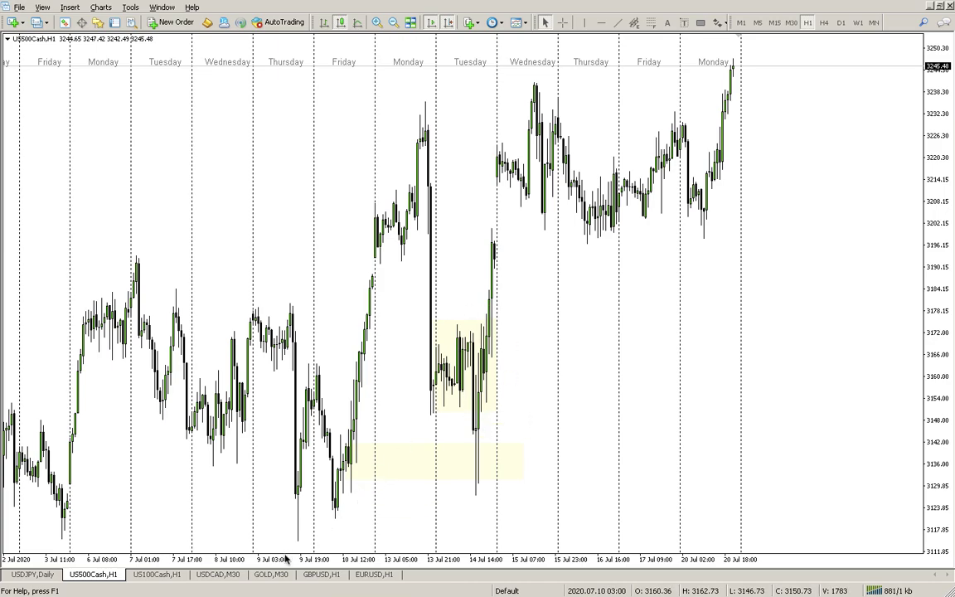
left_click(325, 578)
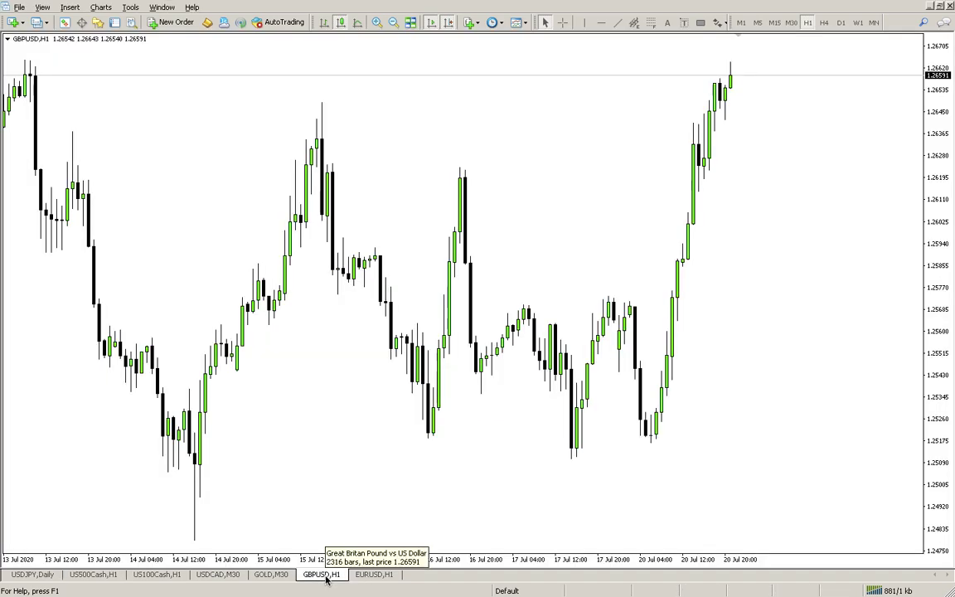
Show period separators and draw a rising trendline under the GBPUSD H1 swing lows
key("ctrl+y")
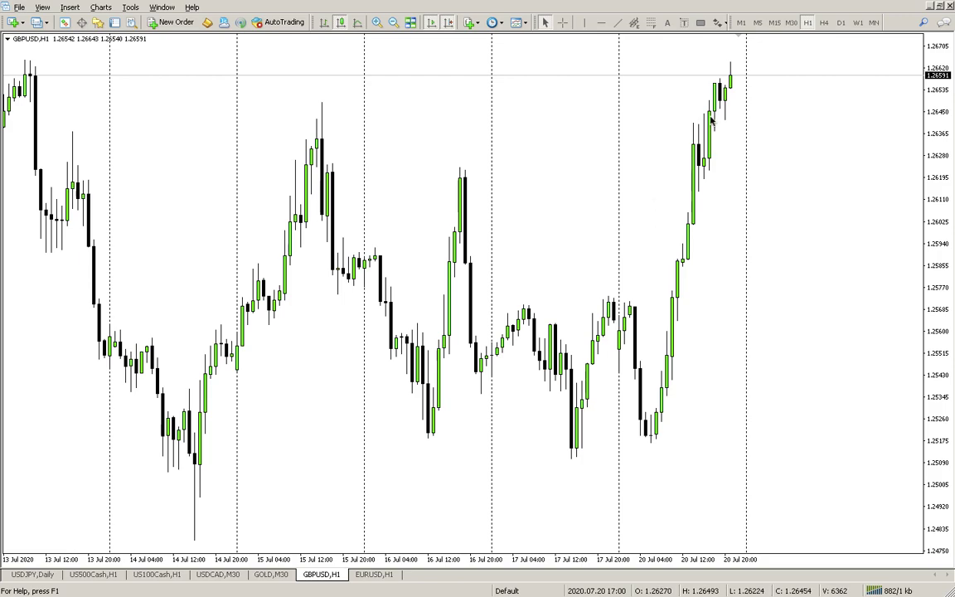
left_click(394, 22)
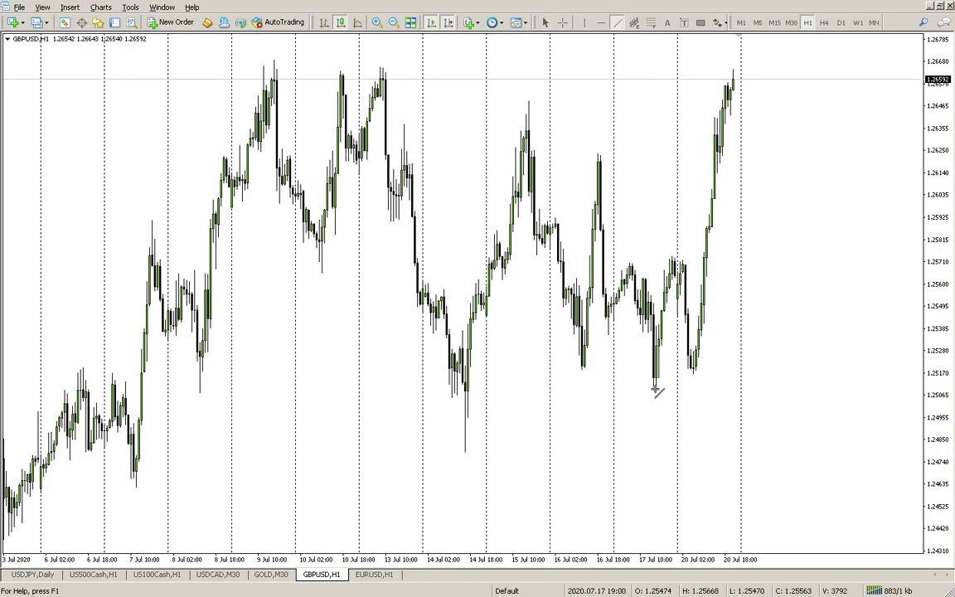
left_click_drag(654, 387, 721, 365)
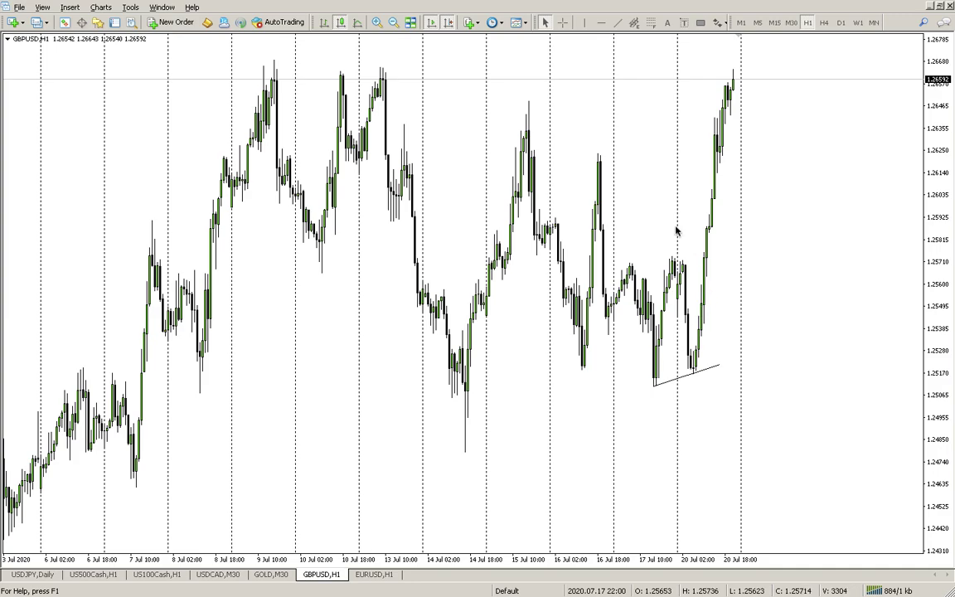
Draw horizontal lines at the recent swing high and the 1.2625 swing high
left_click(618, 24)
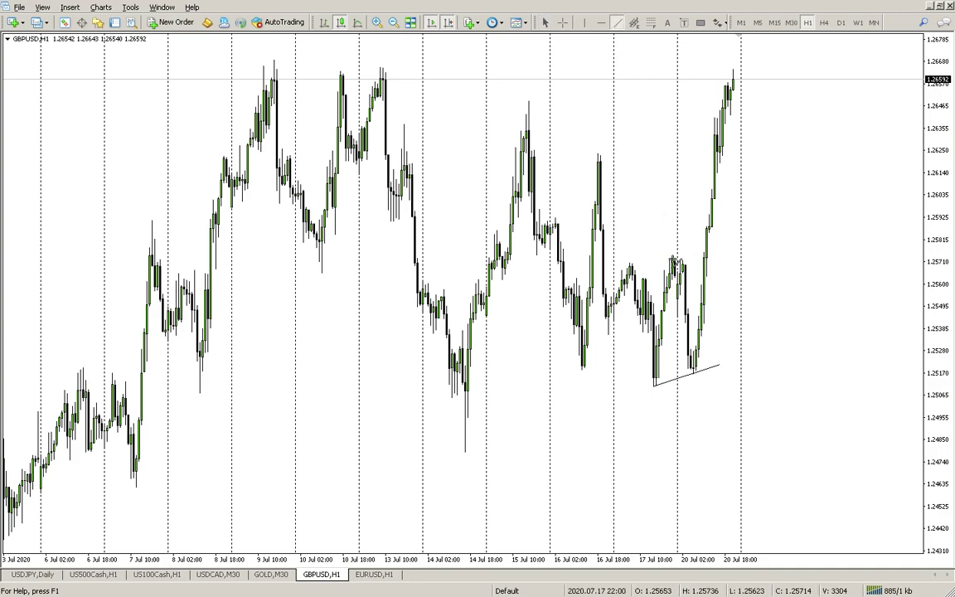
left_click_drag(674, 259, 746, 259)
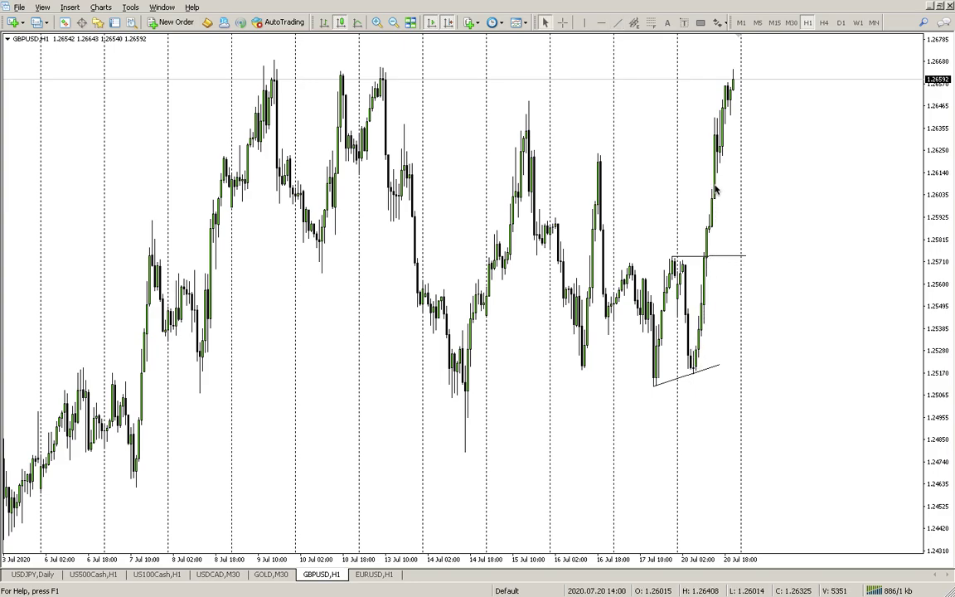
left_click(617, 22)
left_click_drag(597, 154, 786, 156)
Copy the 1.2625 line up to the two higher swing highs, then return to USDCAD M30
double_click(786, 155)
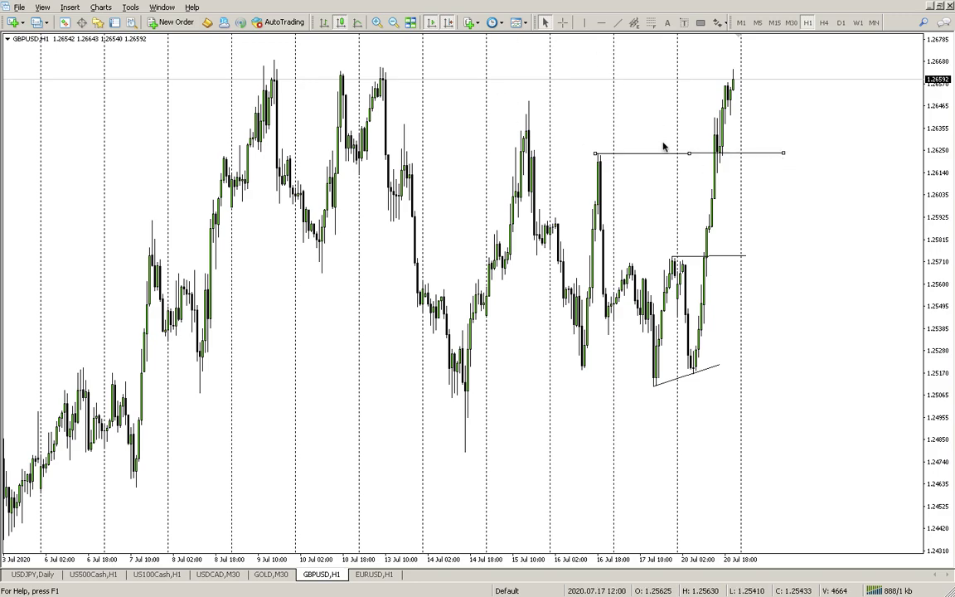
left_click_drag(689, 157, 624, 103)
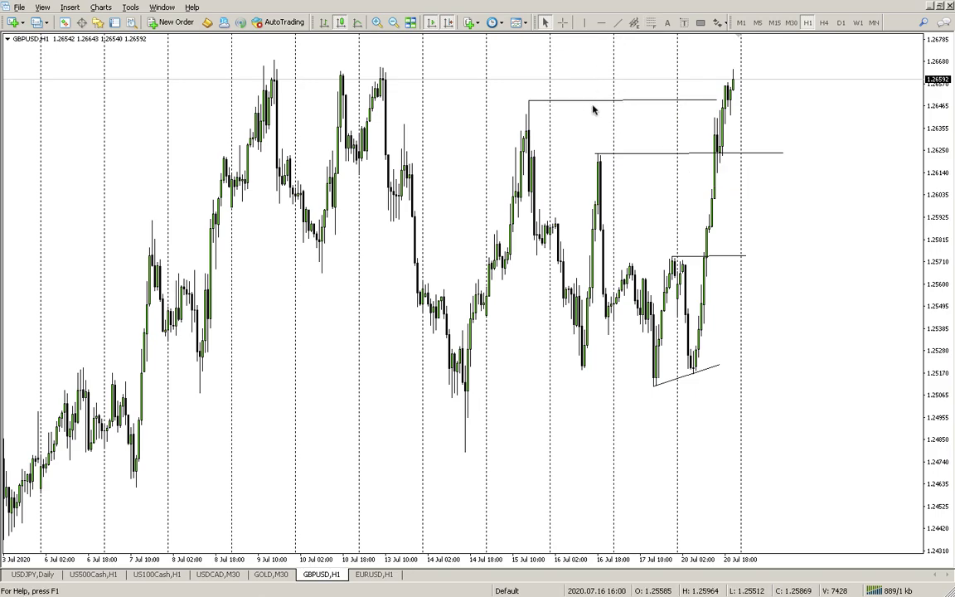
double_click(623, 101)
left_click_drag(623, 101, 470, 71)
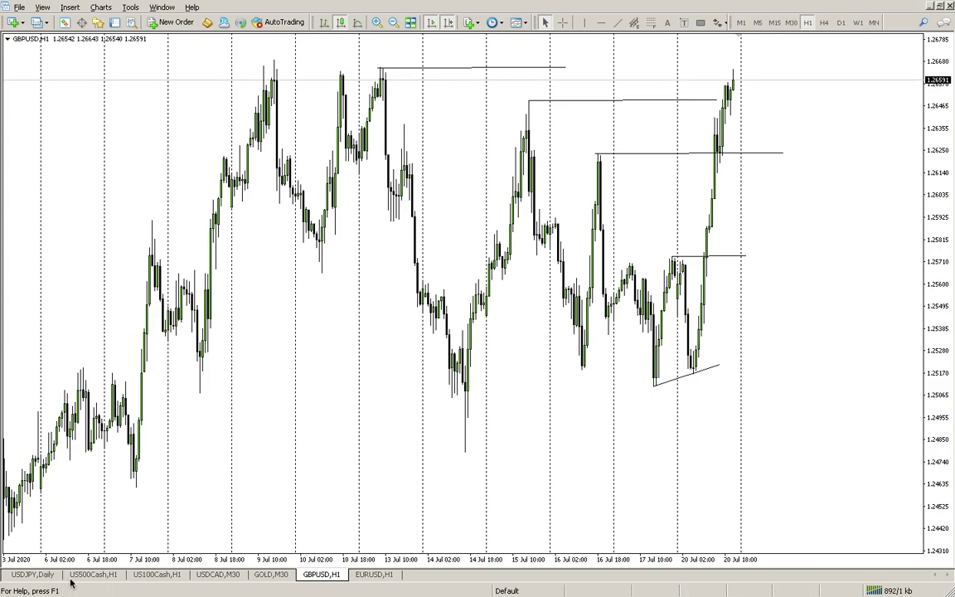
left_click(218, 574)
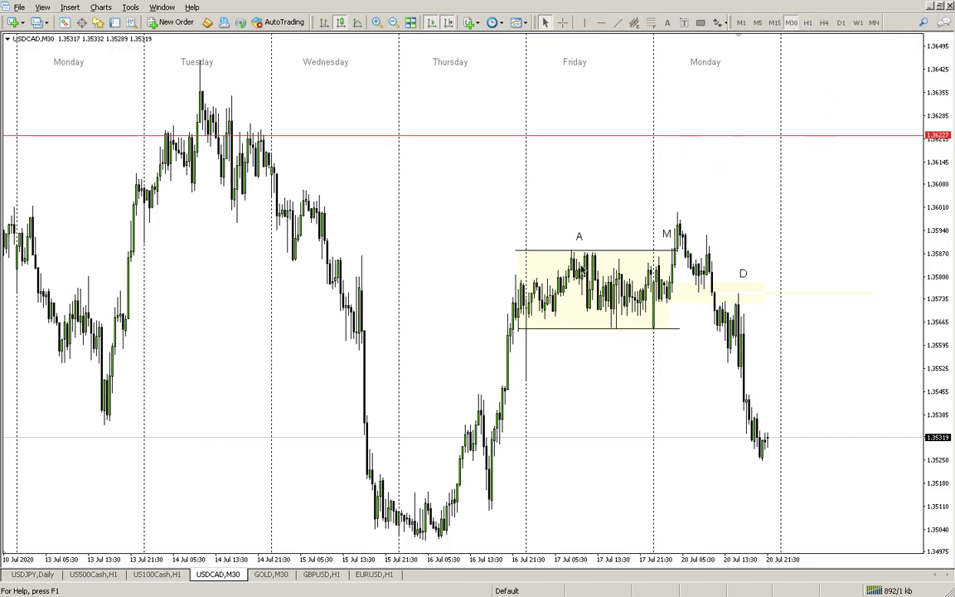
left_click_drag(477, 301, 628, 303)
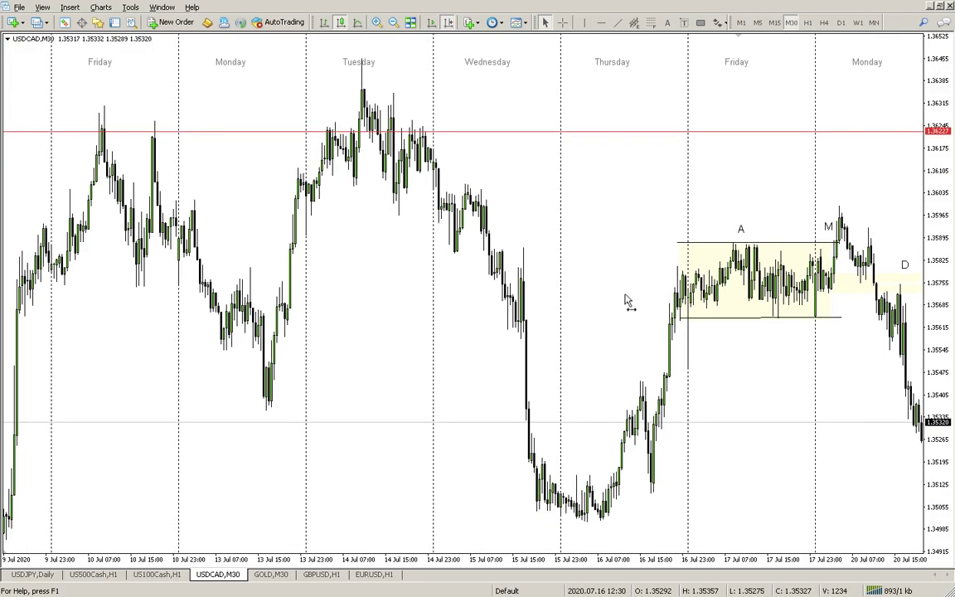
left_click_drag(362, 290, 776, 309)
left_click_drag(202, 310, 738, 309)
left_click_drag(407, 265, 482, 271)
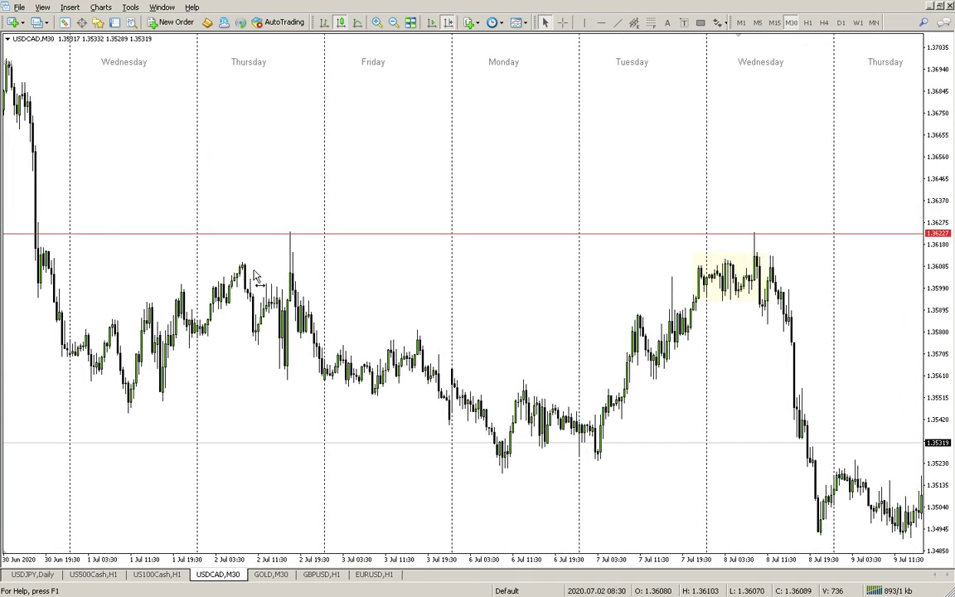
left_click_drag(224, 249, 430, 278)
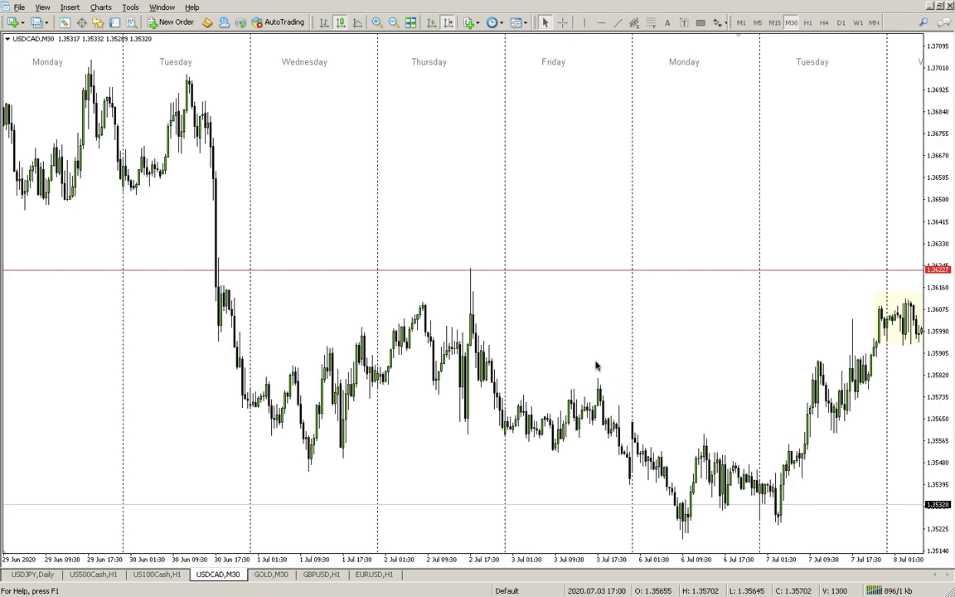
left_click_drag(368, 324, 637, 321)
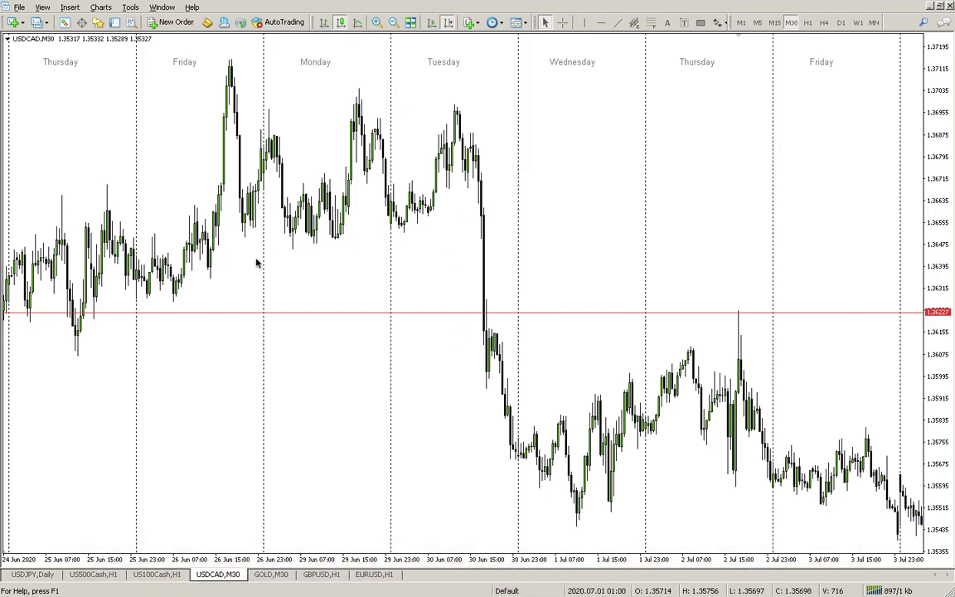
left_click_drag(257, 415, 7, 351)
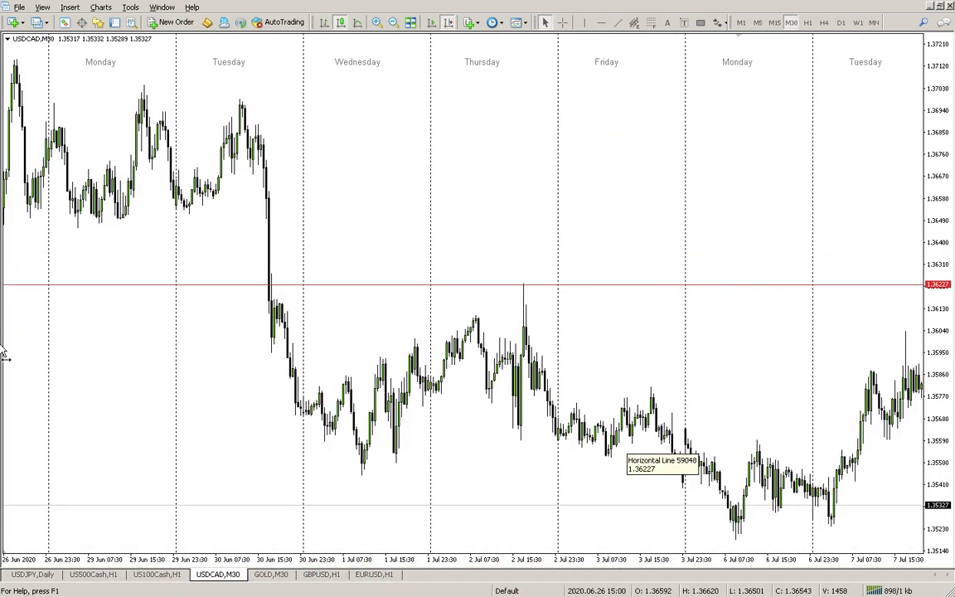
left_click_drag(680, 197, 12, 247)
left_click_drag(593, 305, 8, 357)
left_click_drag(630, 332, 6, 352)
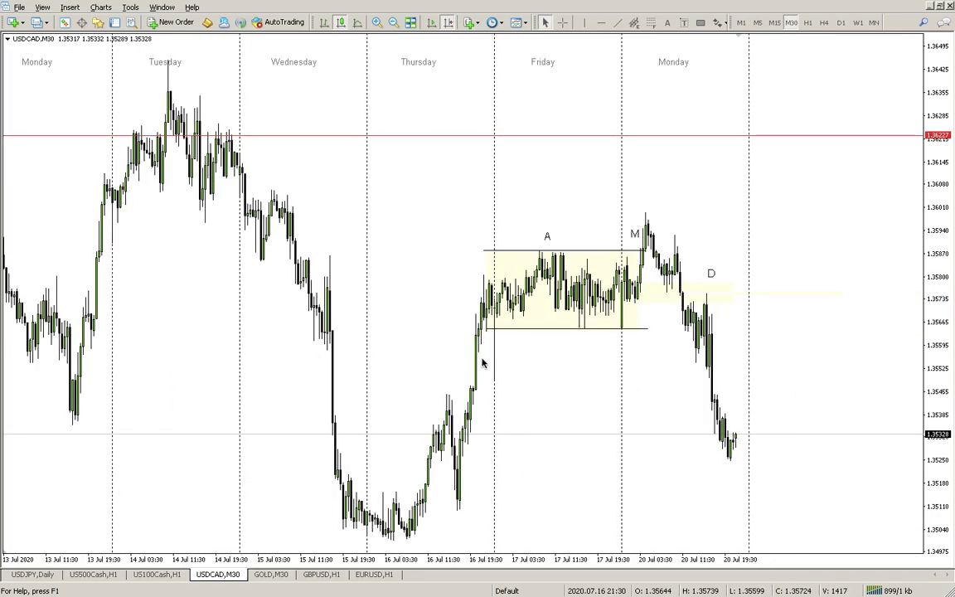